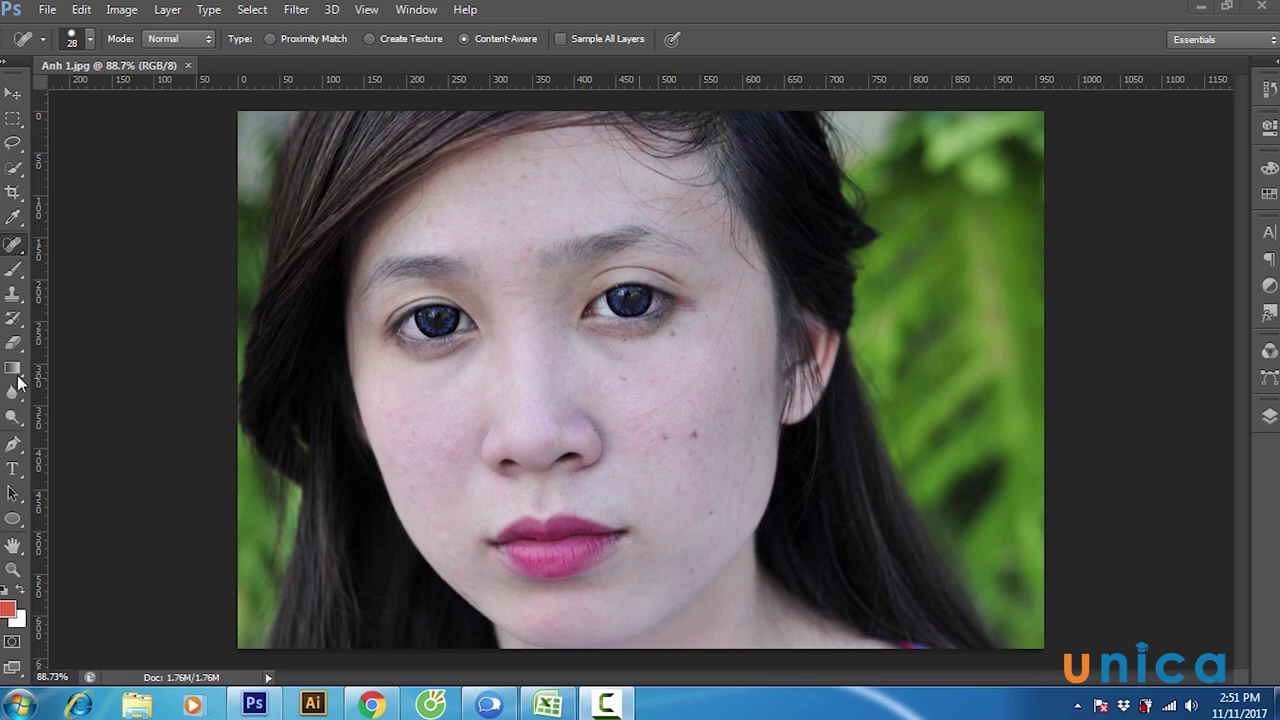
- Show the healing tools flyout: Spot Healing, Healing, Patch, Content-Aware Move and Red Eye
right_click(18, 250)
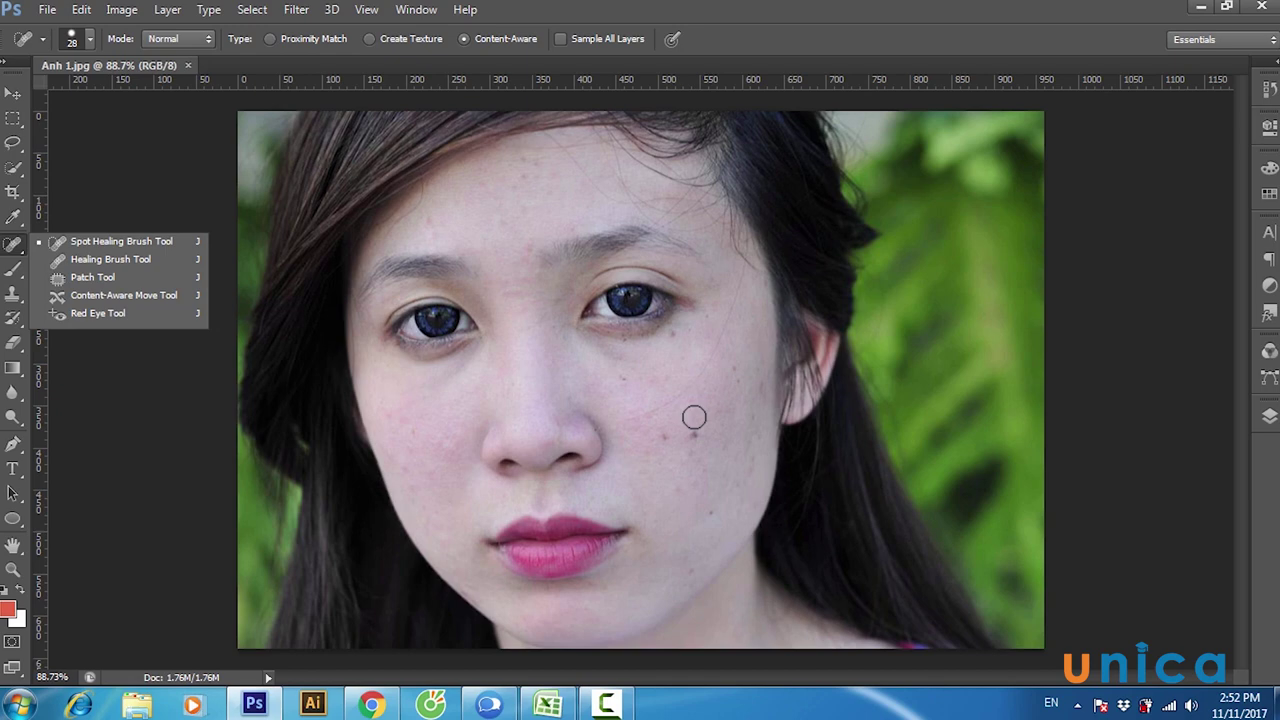
- Keep the Spot Healing Brush and set its size to 33 px
click(118, 244)
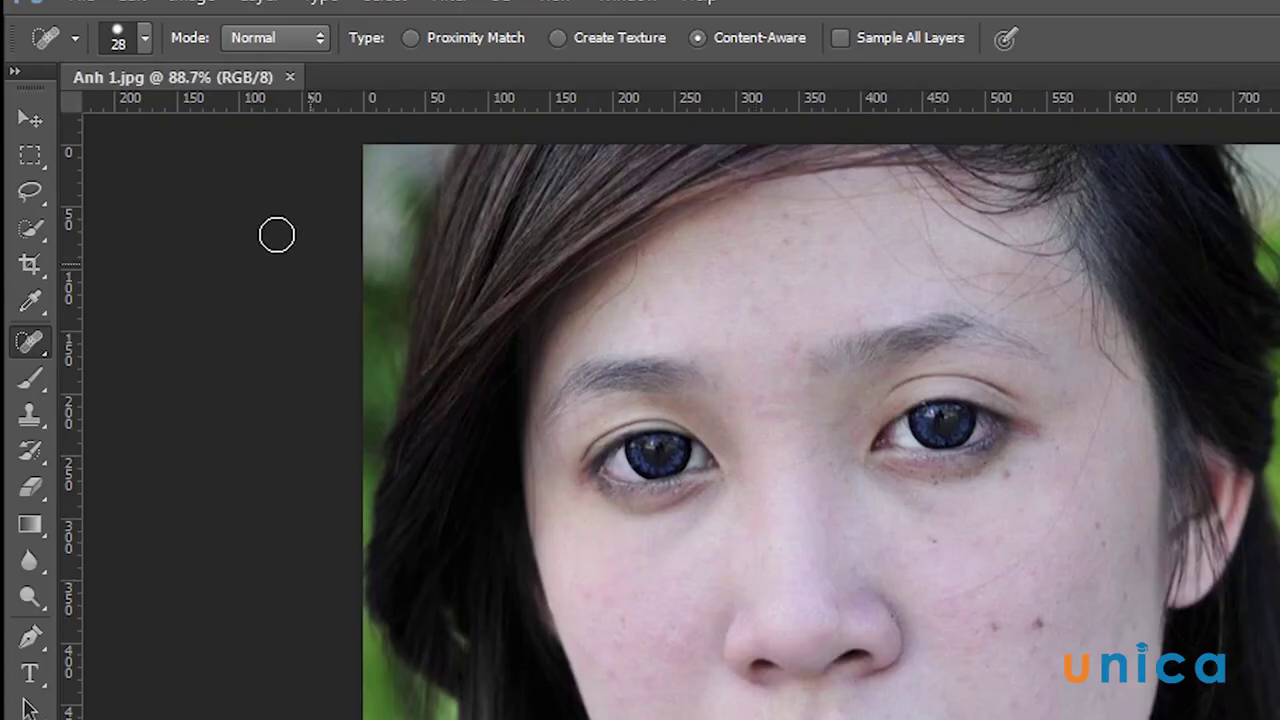
click(144, 37)
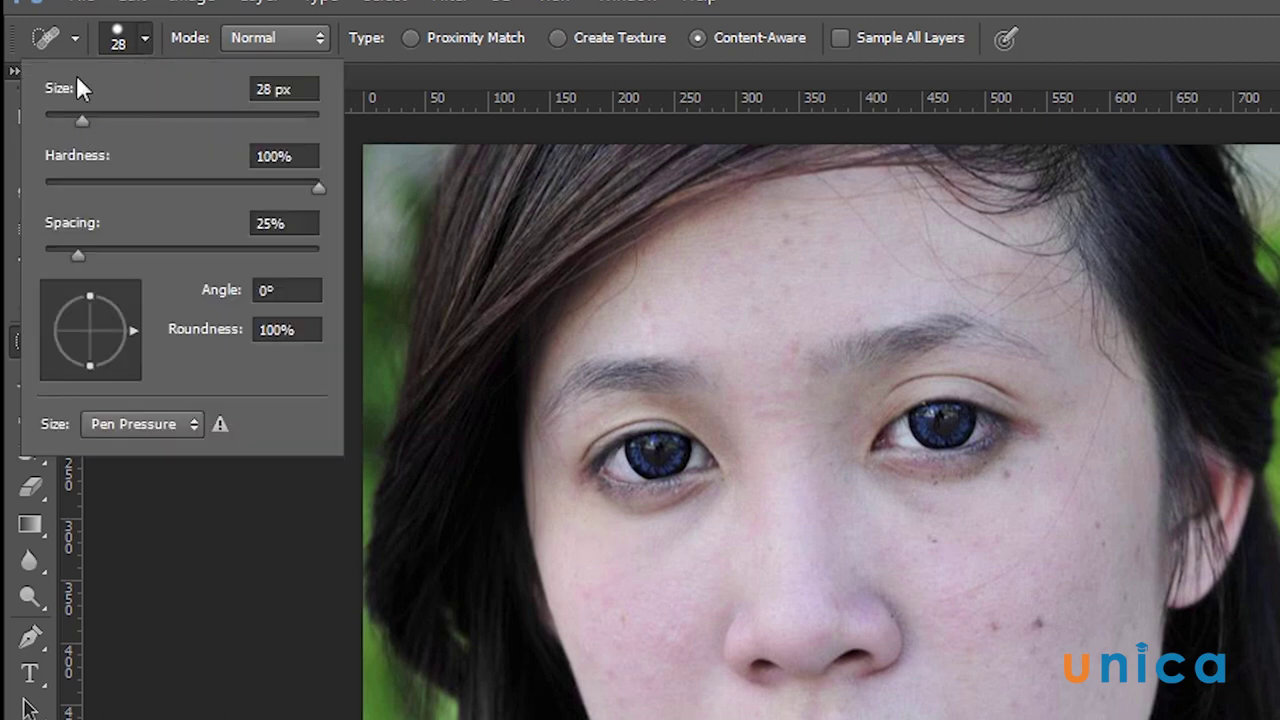
click(121, 118)
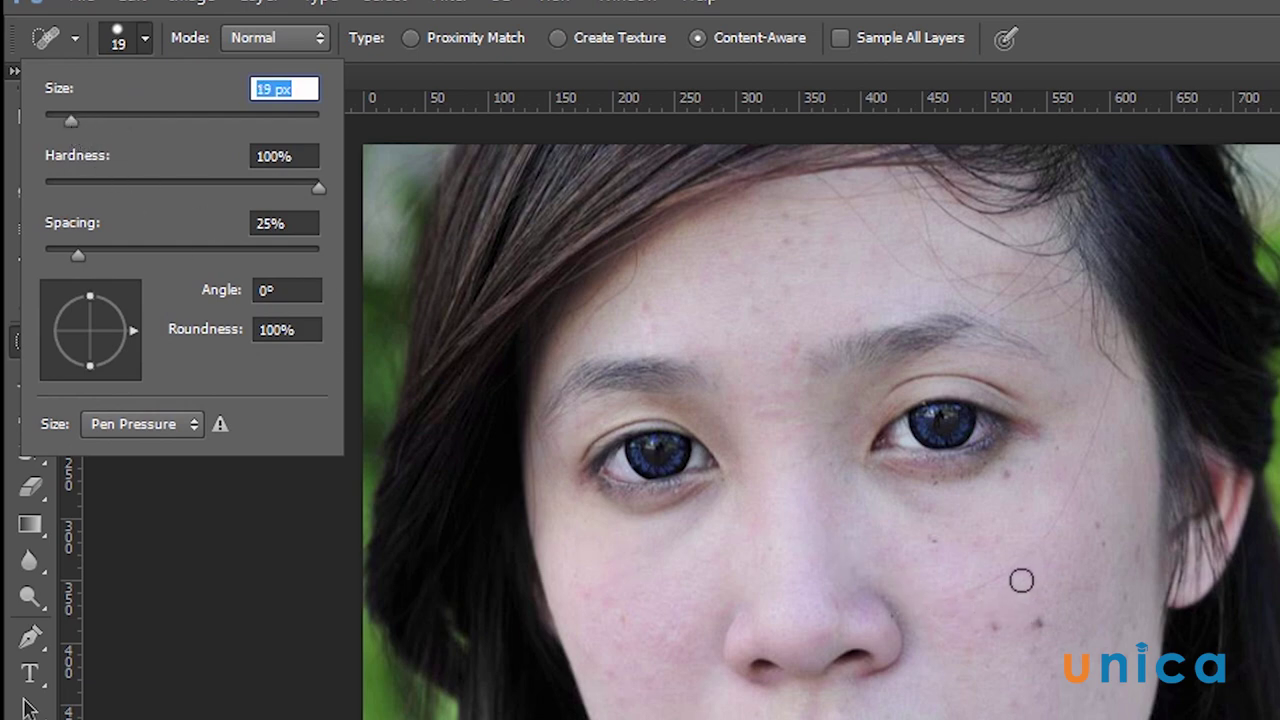
click(89, 117)
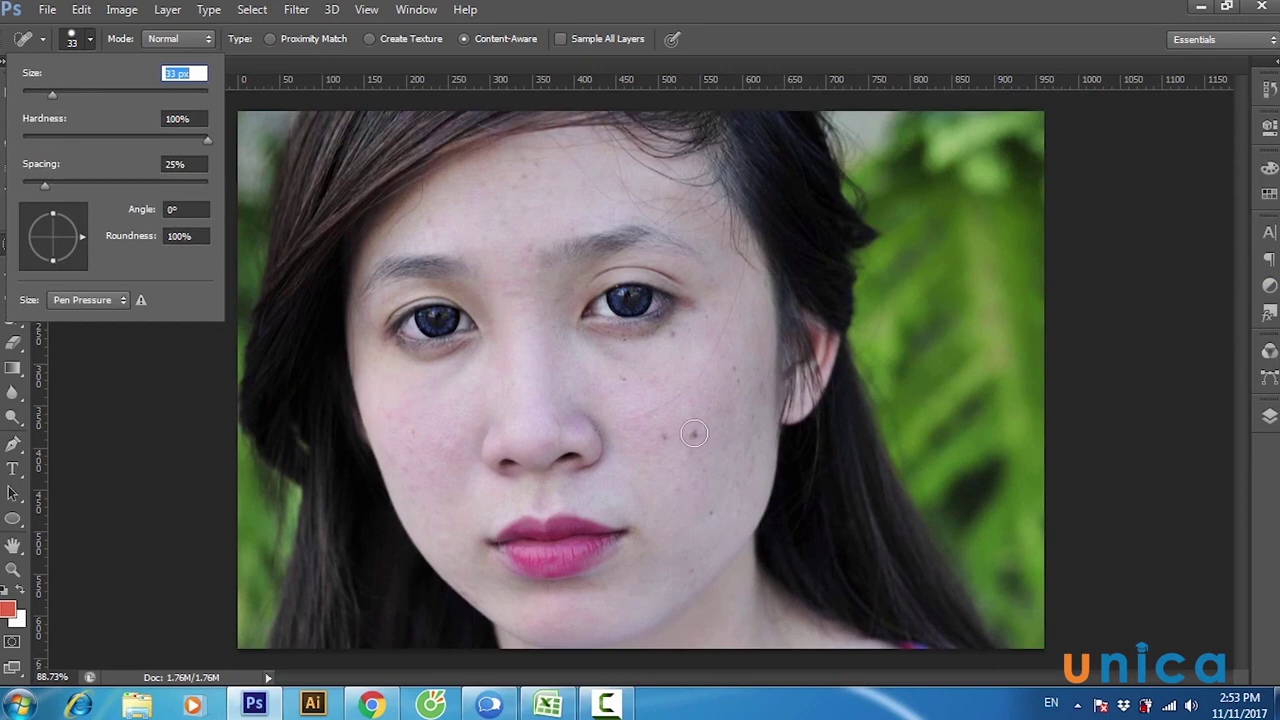
- Heal the mole on the cheek with the 33 px Spot Healing Brush
right_click(645, 402)
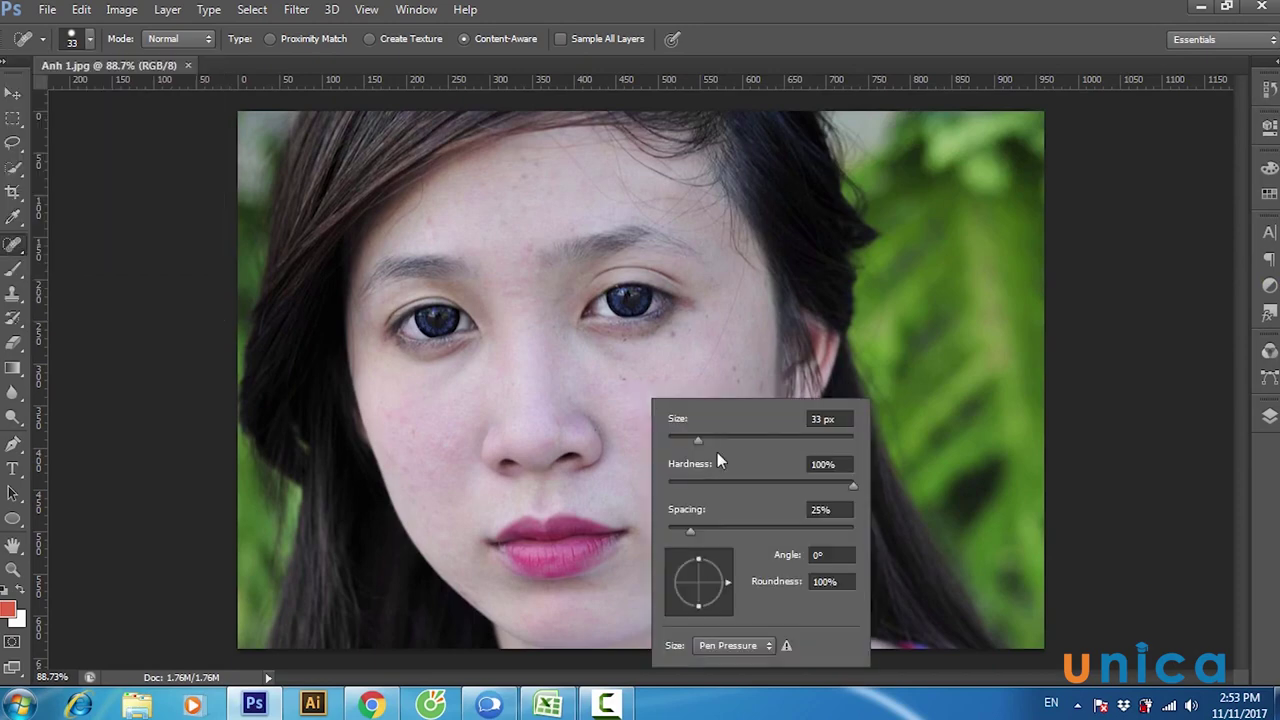
right_click(638, 387)
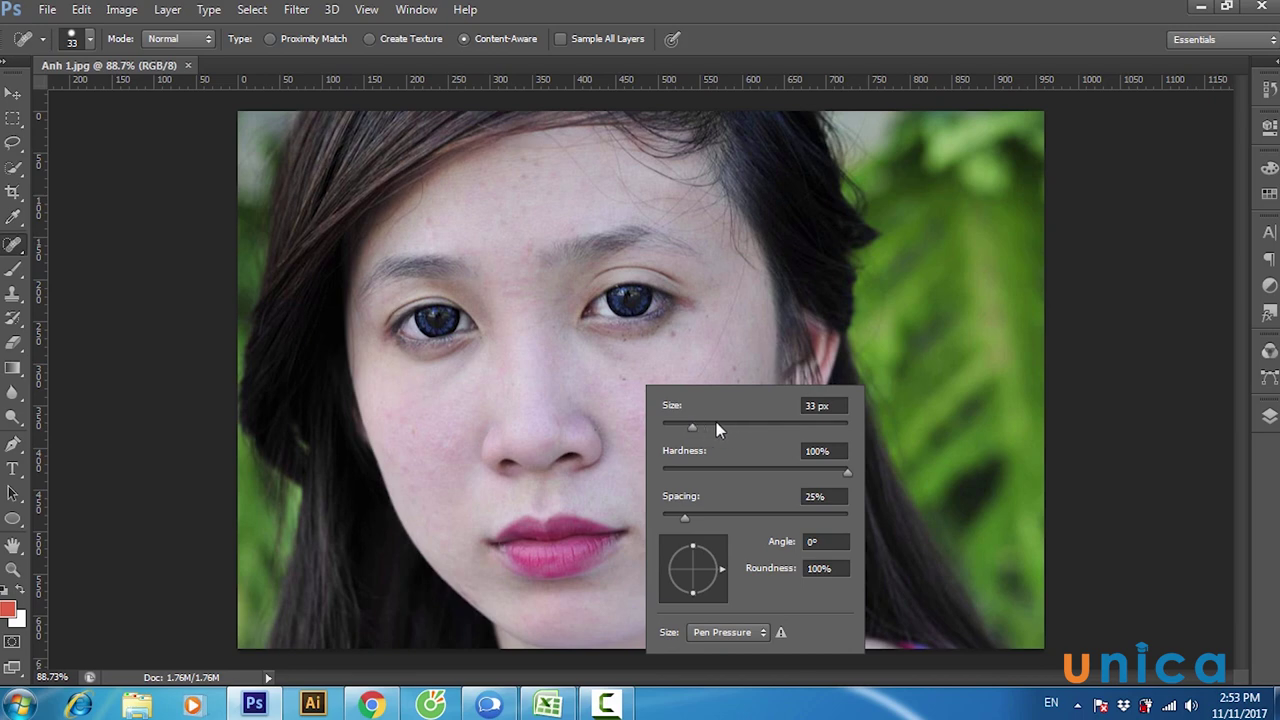
right_click(623, 383)
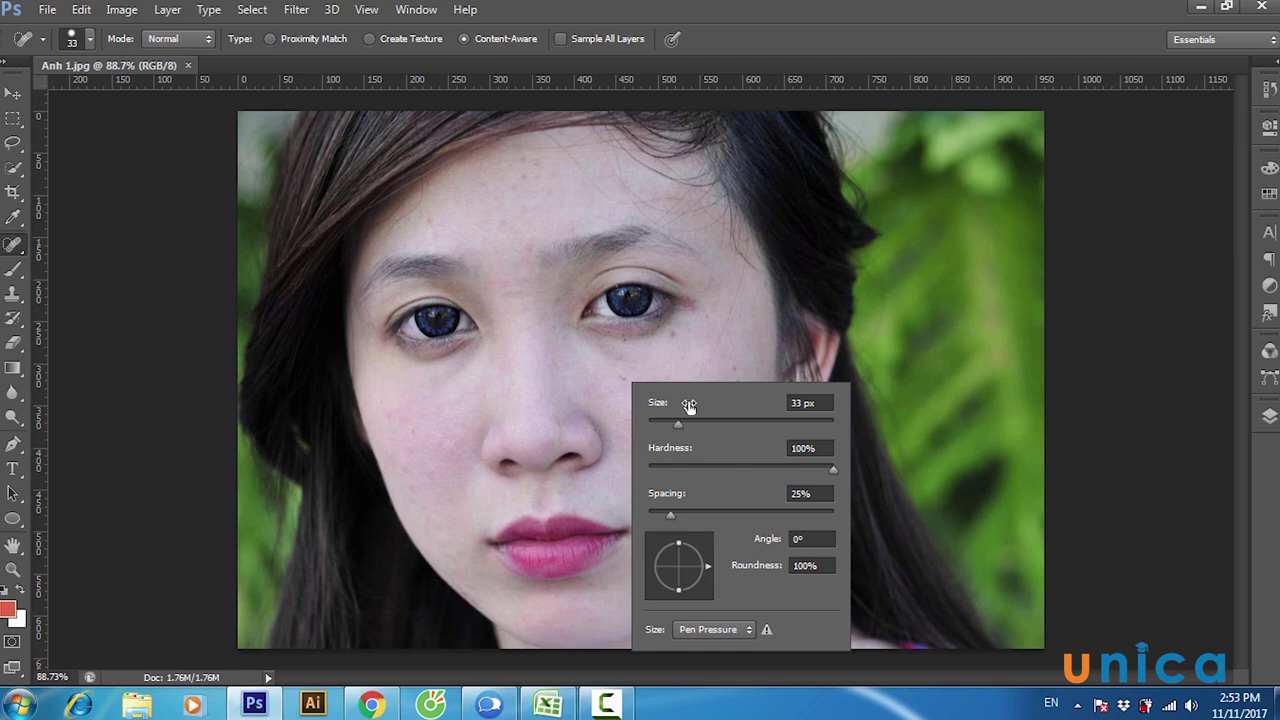
click(618, 413)
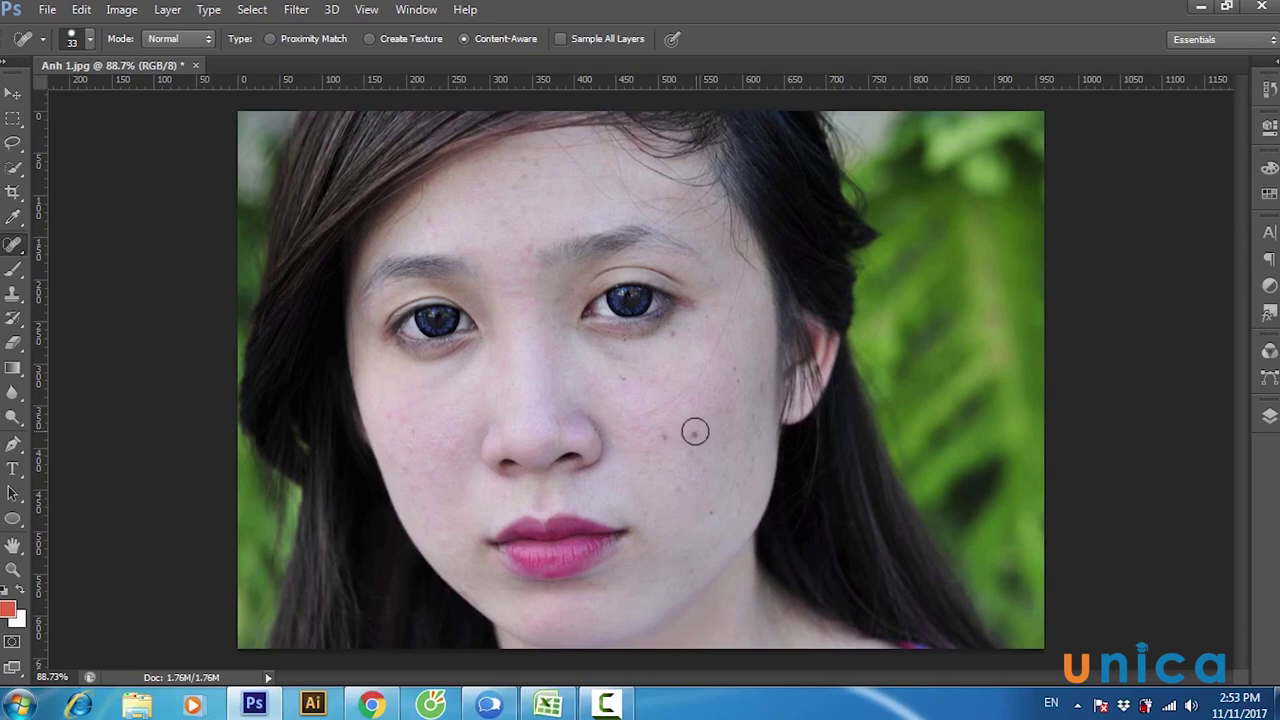
- Heal the small spots and dark mole scattered across the cheek
click(694, 436)
click(688, 452)
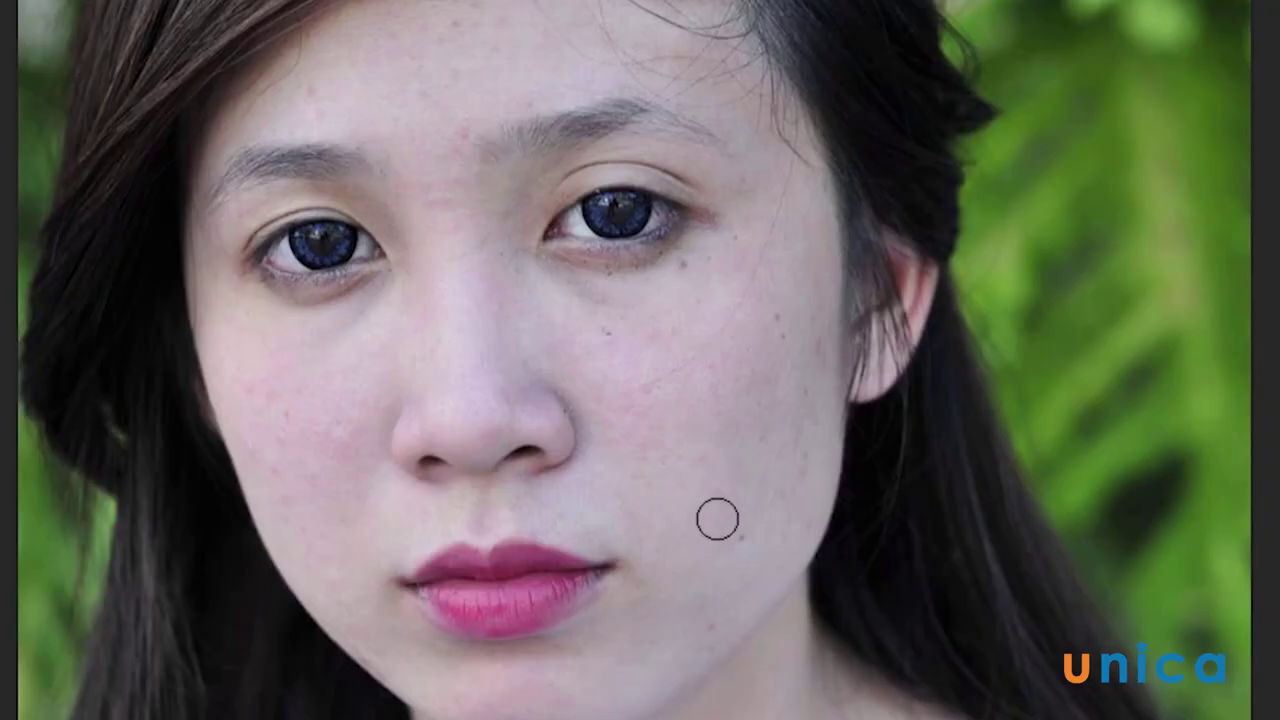
click(702, 506)
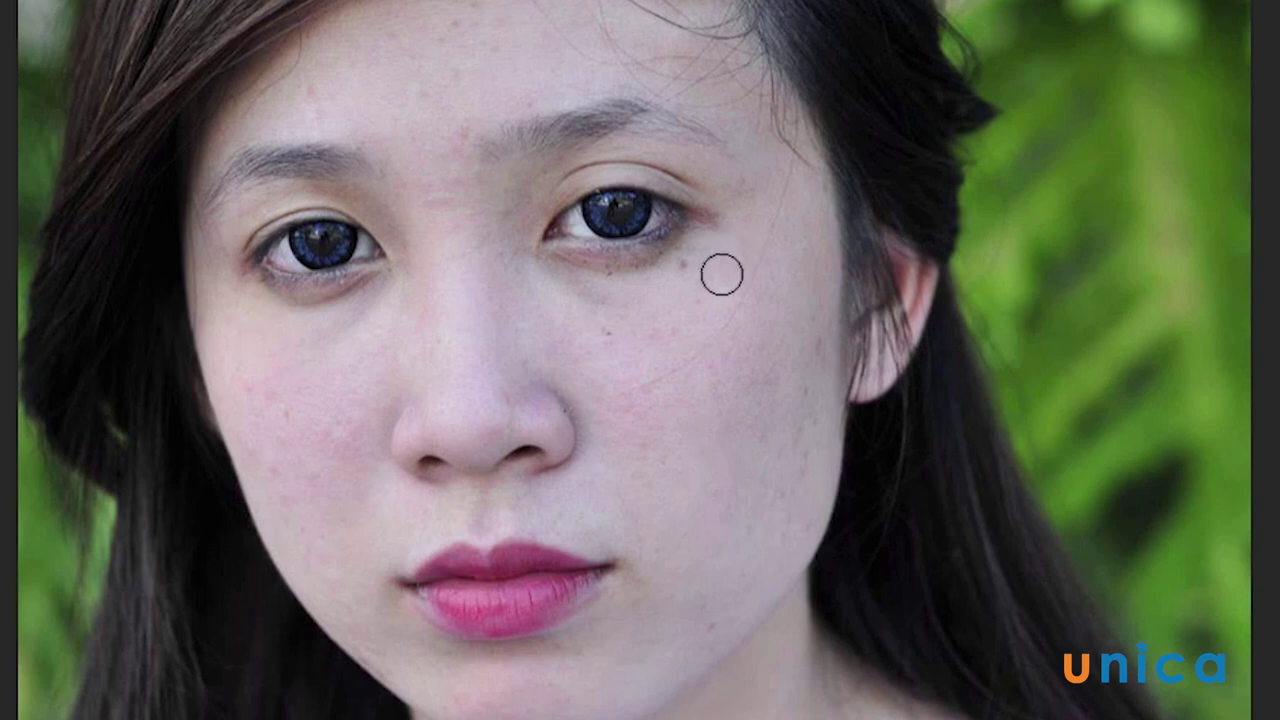
click(605, 330)
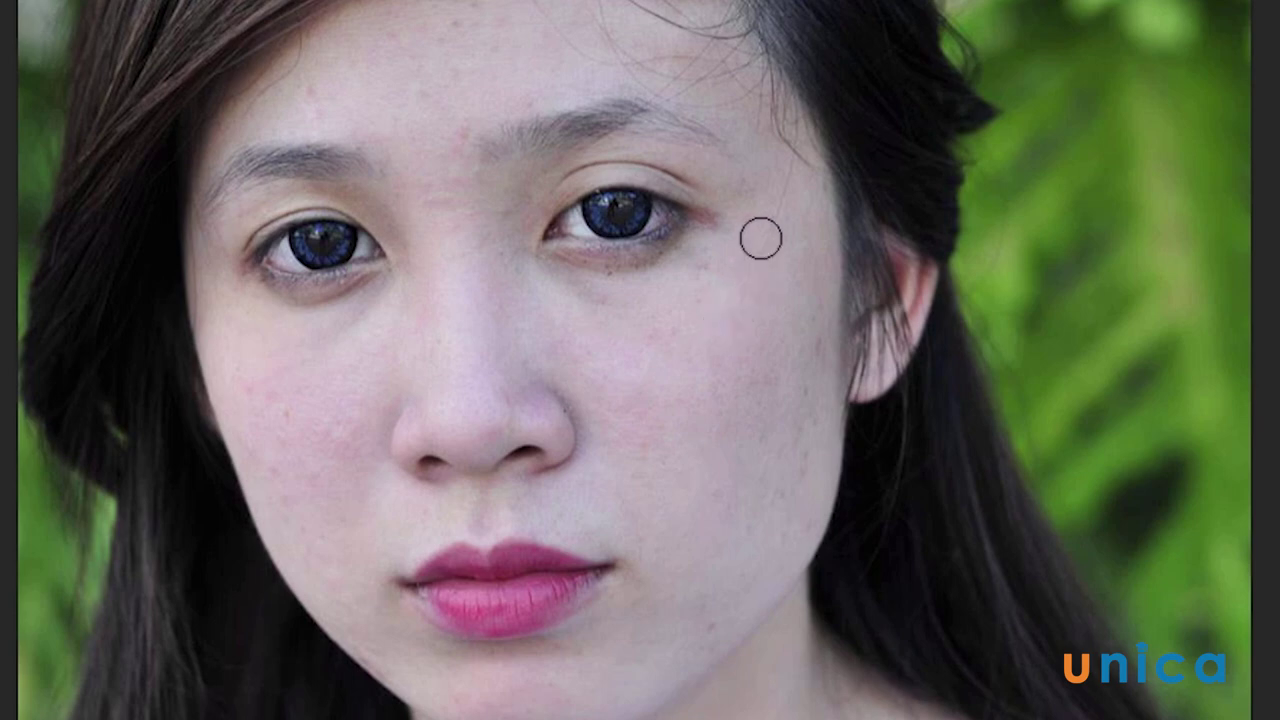
drag(738, 300, 736, 320)
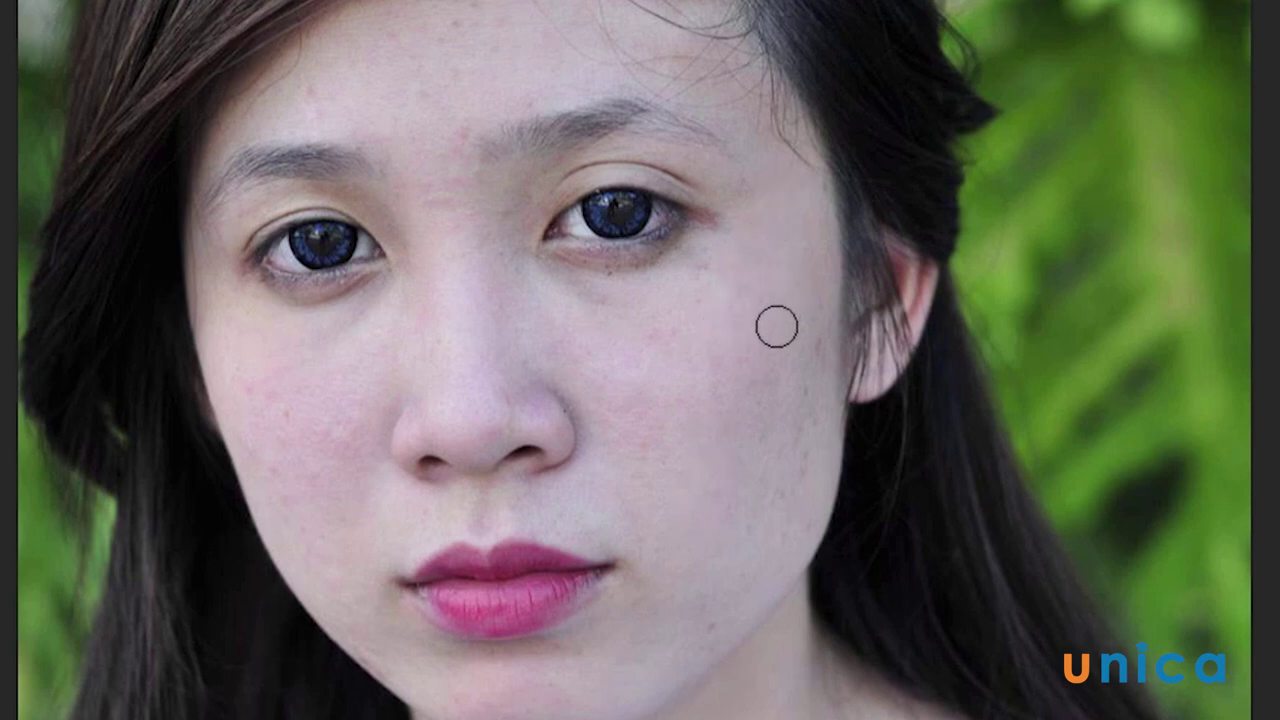
- Heal the spots beside the ear, the temple strip and the lower-cheek blemish
click(848, 346)
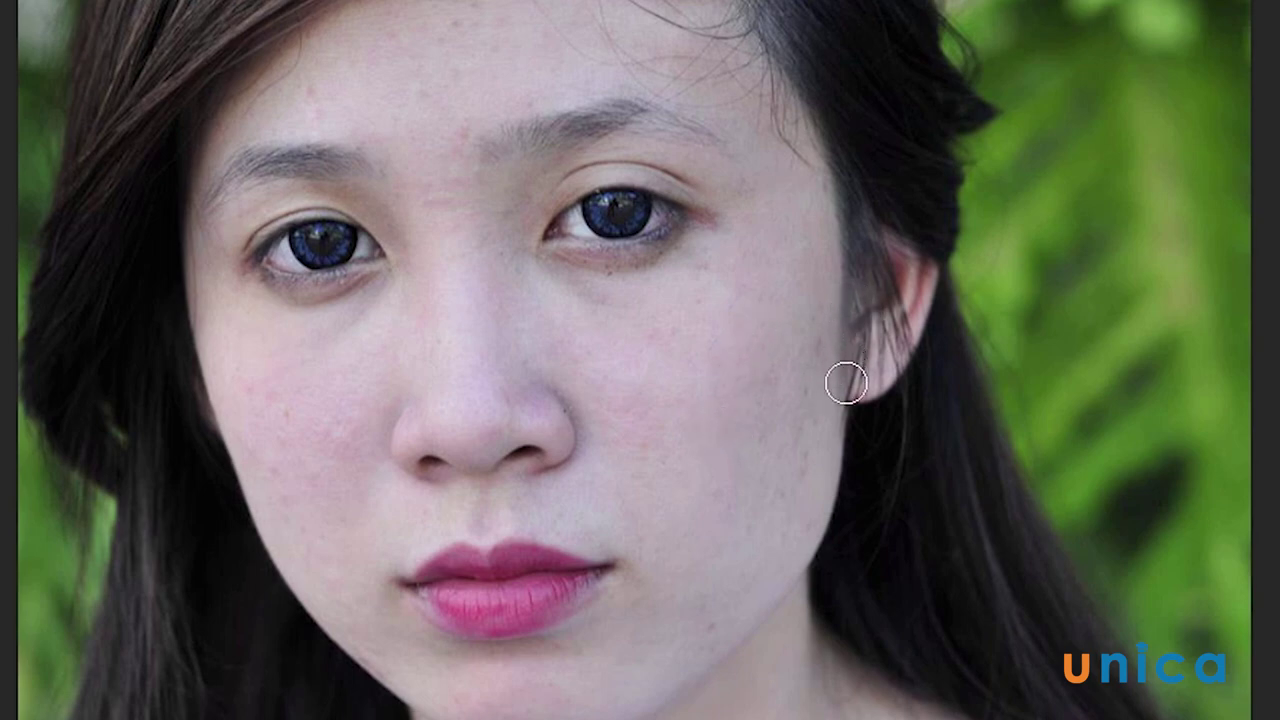
click(811, 330)
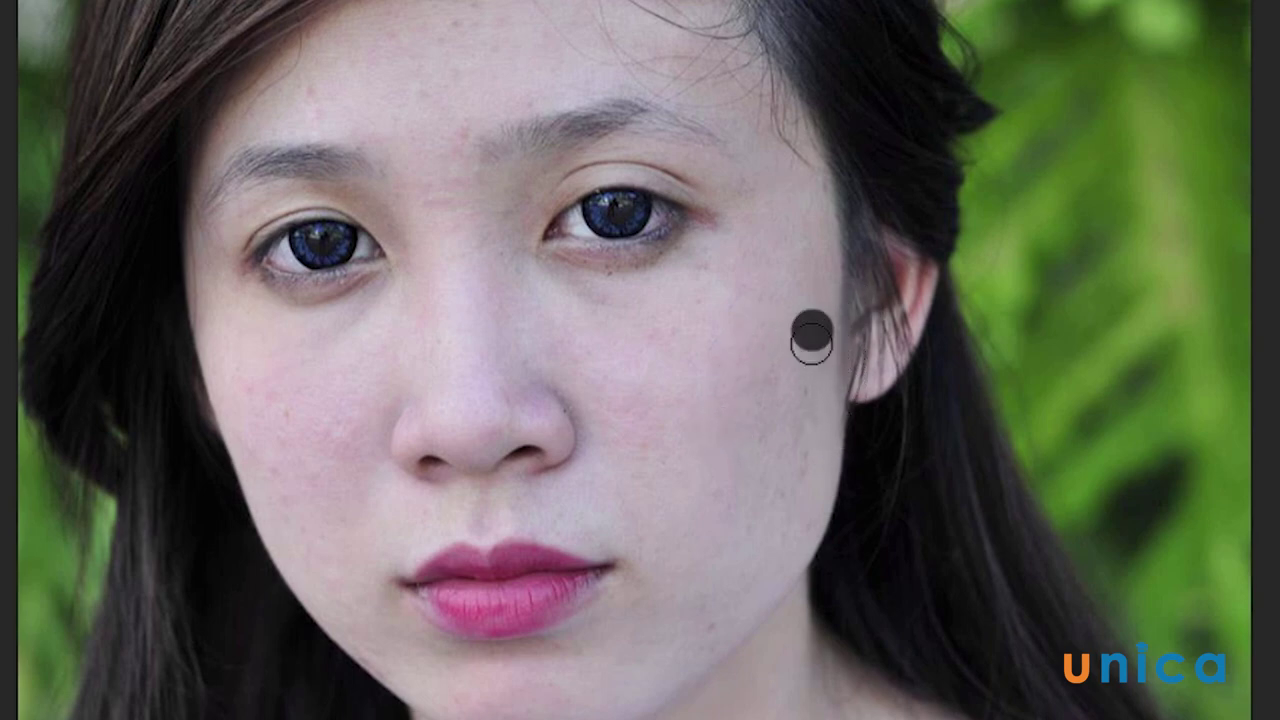
click(801, 392)
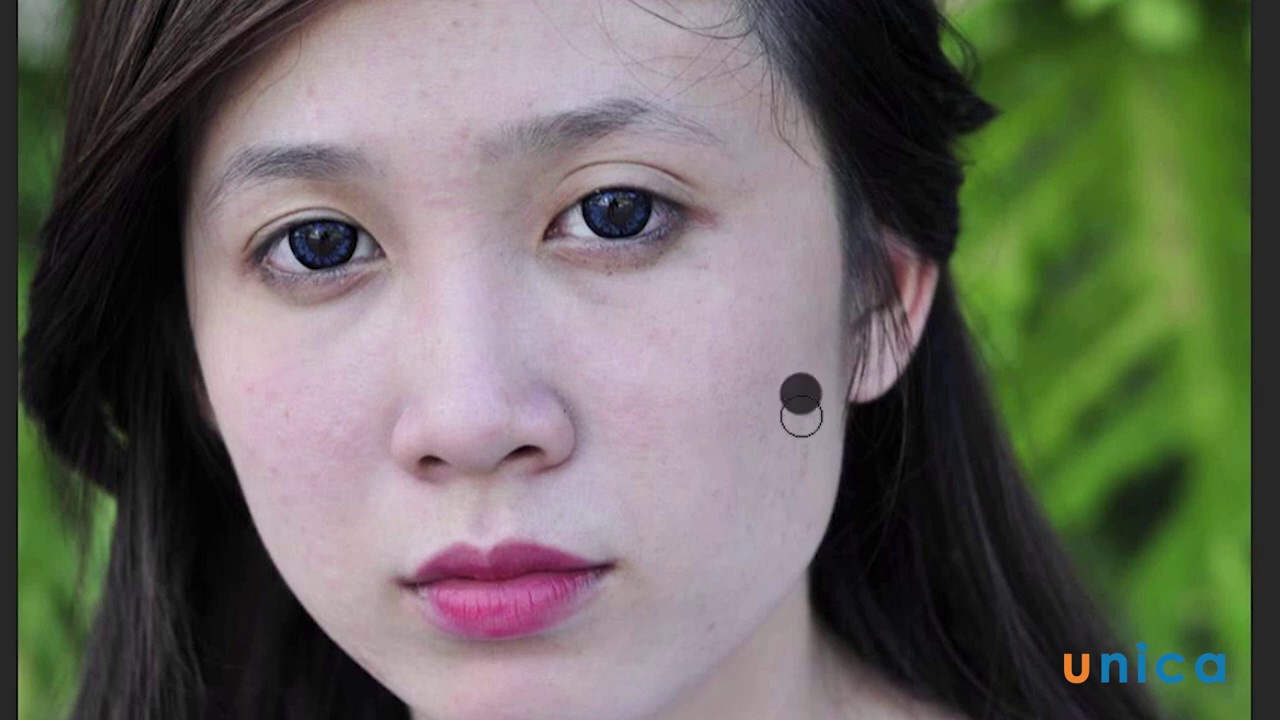
click(838, 305)
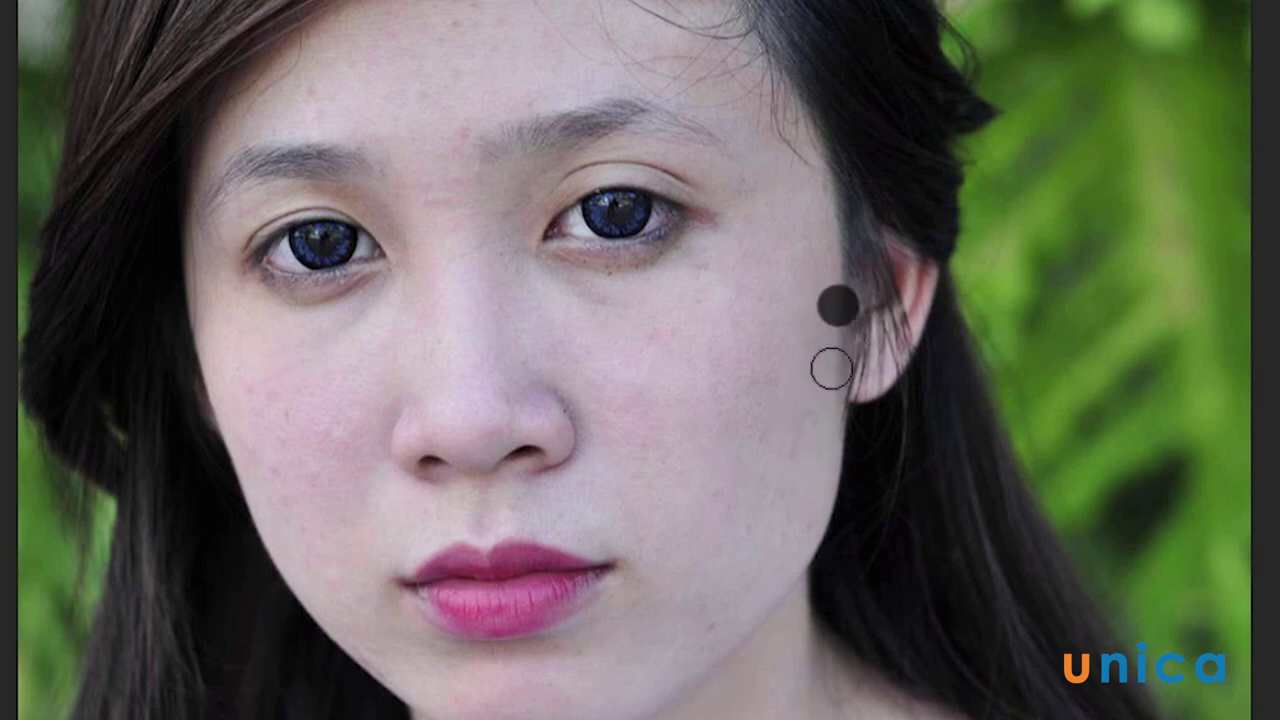
click(834, 322)
click(834, 392)
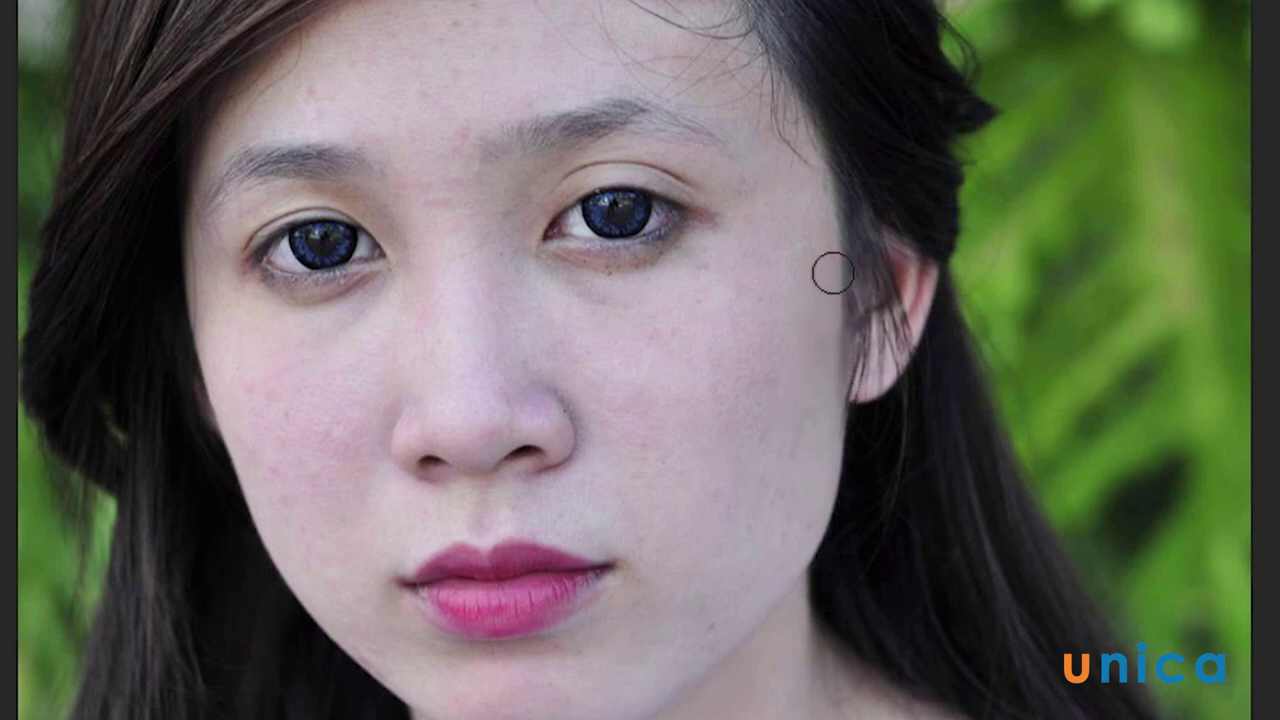
click(831, 314)
click(837, 323)
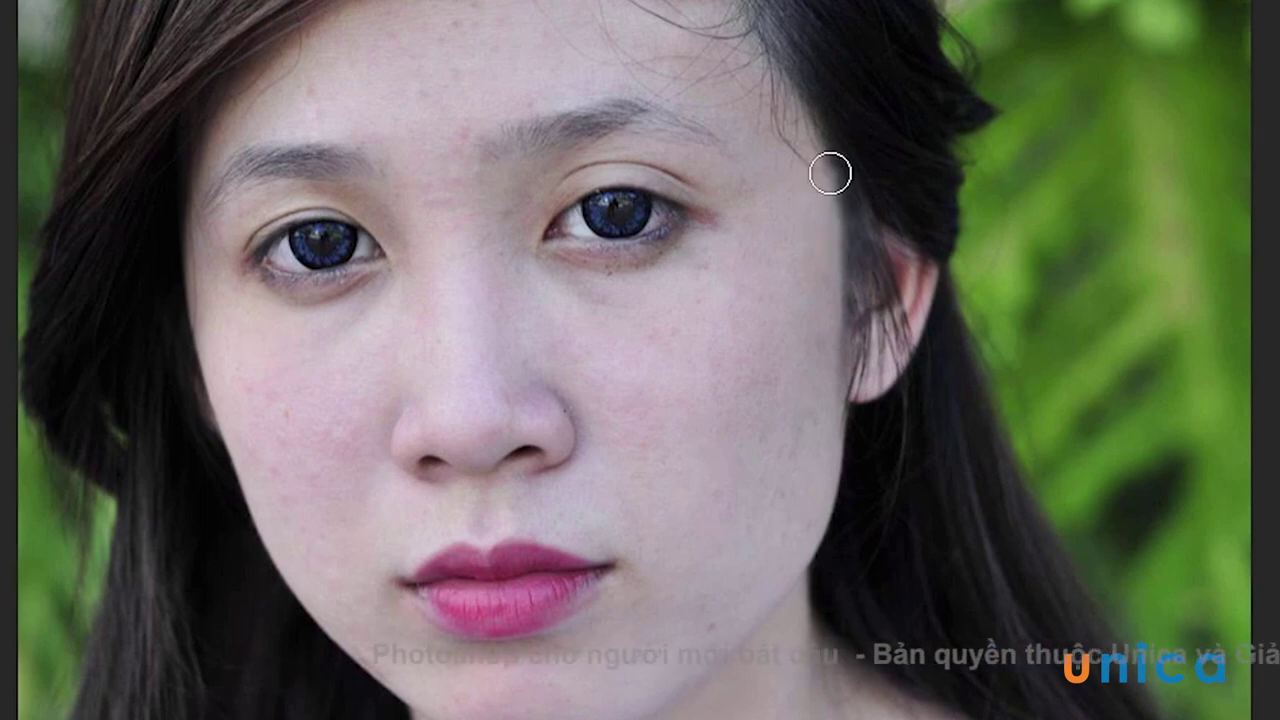
drag(829, 172, 837, 384)
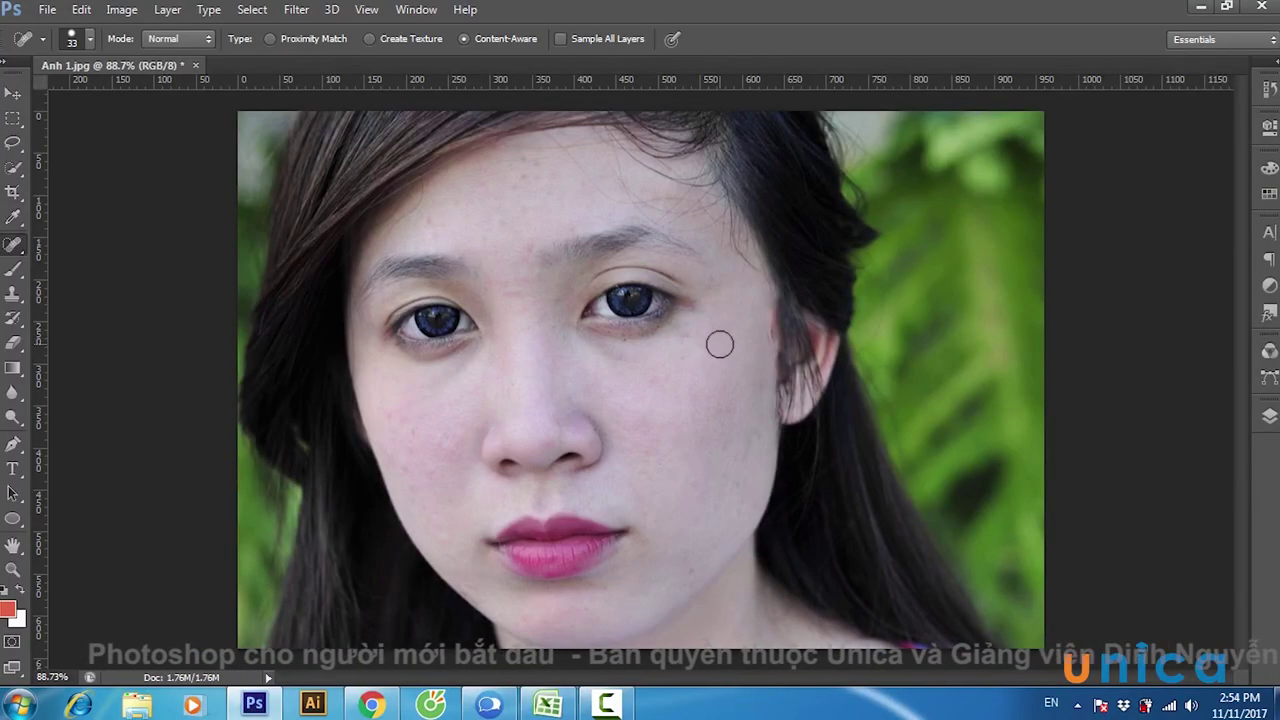
mouse_move(680, 388)
mouse_down()
mouse_move(664, 389)
mouse_move(718, 438)
mouse_up()
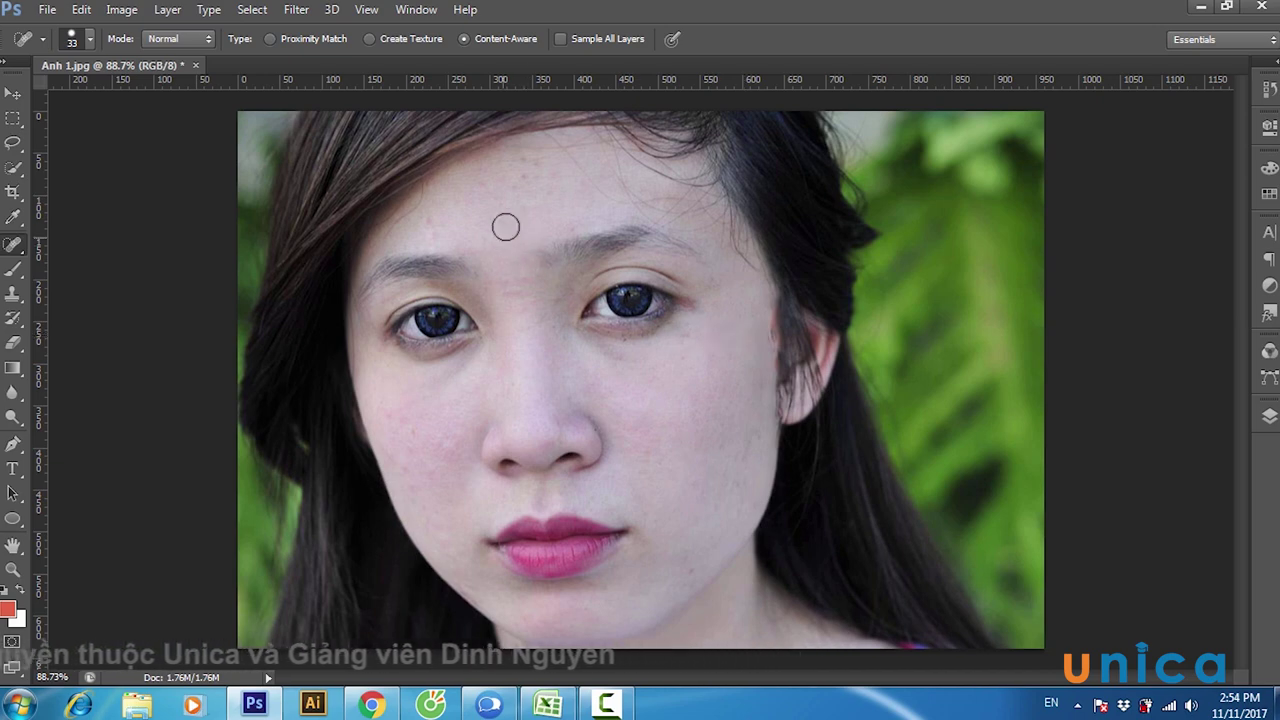
- Heal the dark eye-shaped blemish on the forehead below the hairline
click(524, 173)
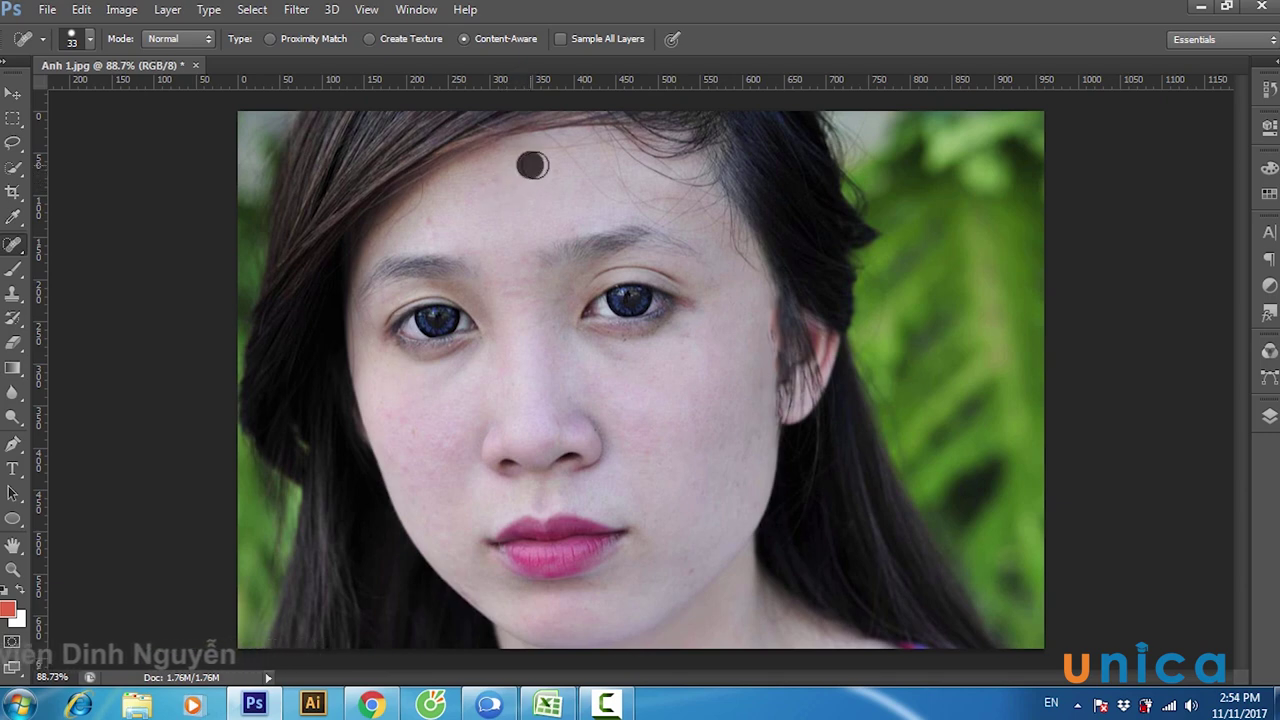
mouse_move(505, 176)
mouse_down()
mouse_move(570, 155)
mouse_move(456, 203)
mouse_up()
mouse_move(564, 177)
mouse_down()
mouse_move(410, 232)
mouse_move(590, 197)
mouse_up()
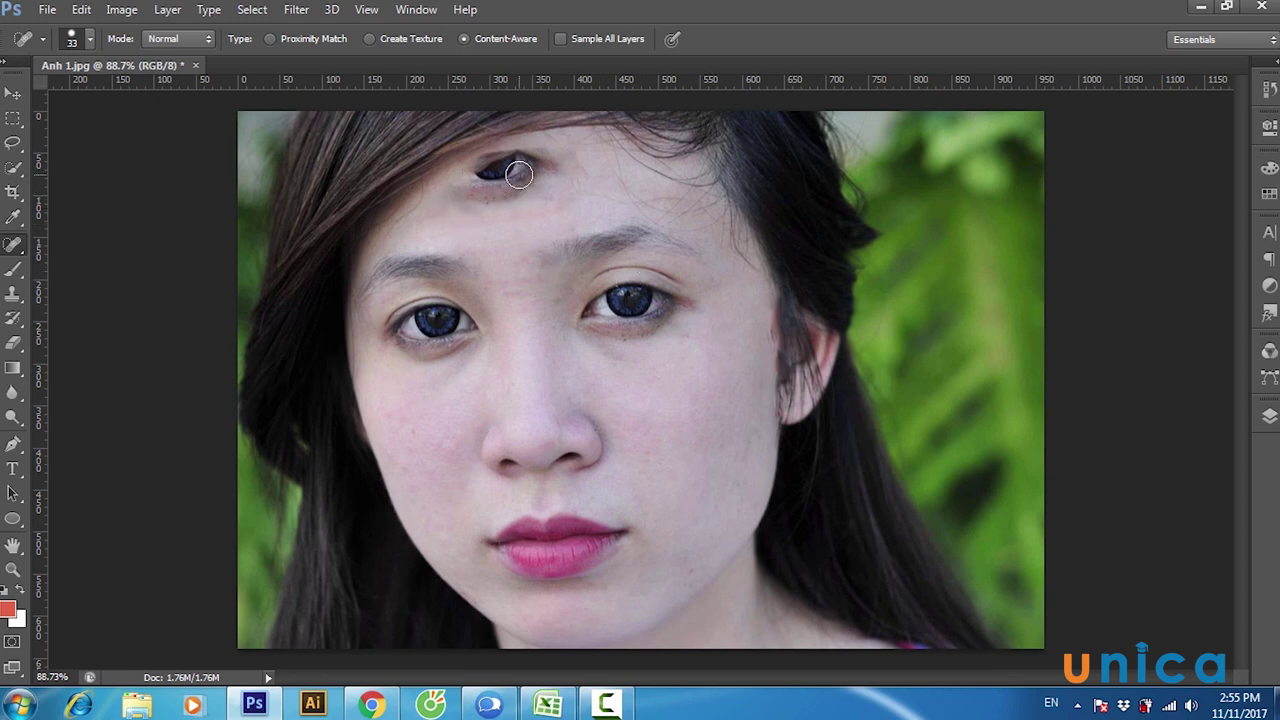
click(519, 175)
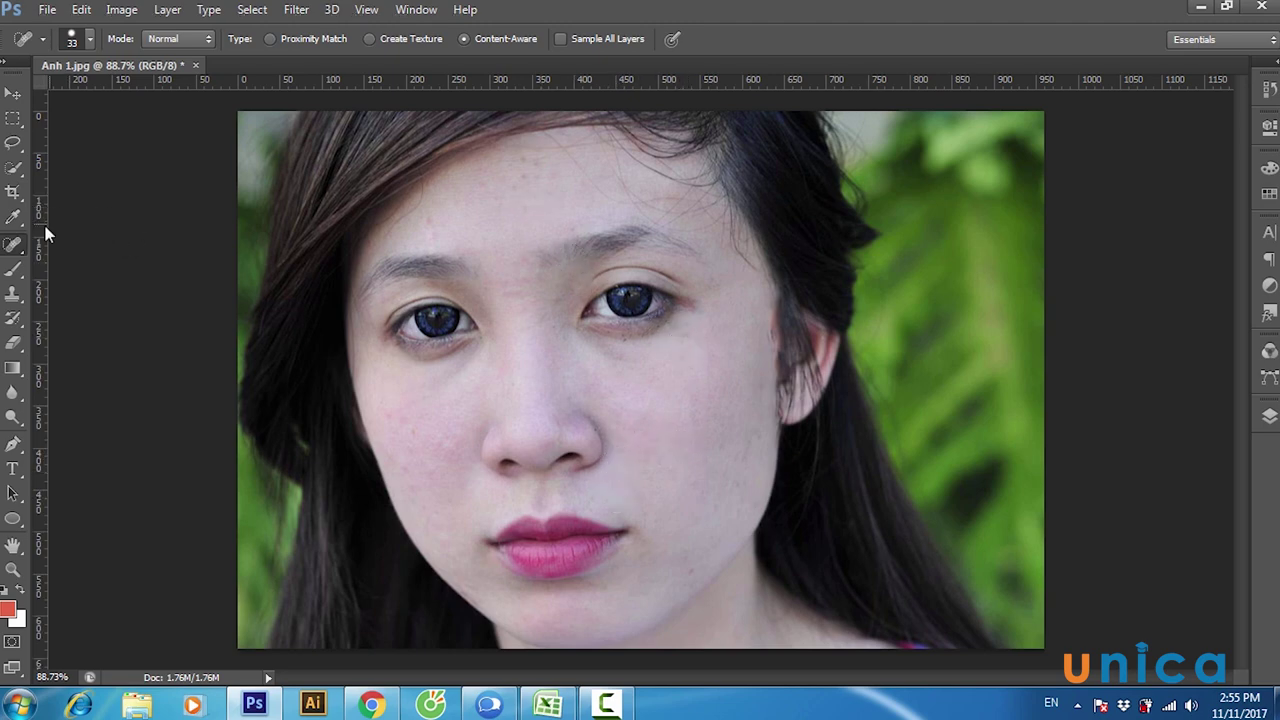
- Show the History panel from the Window menu
right_click(12, 243)
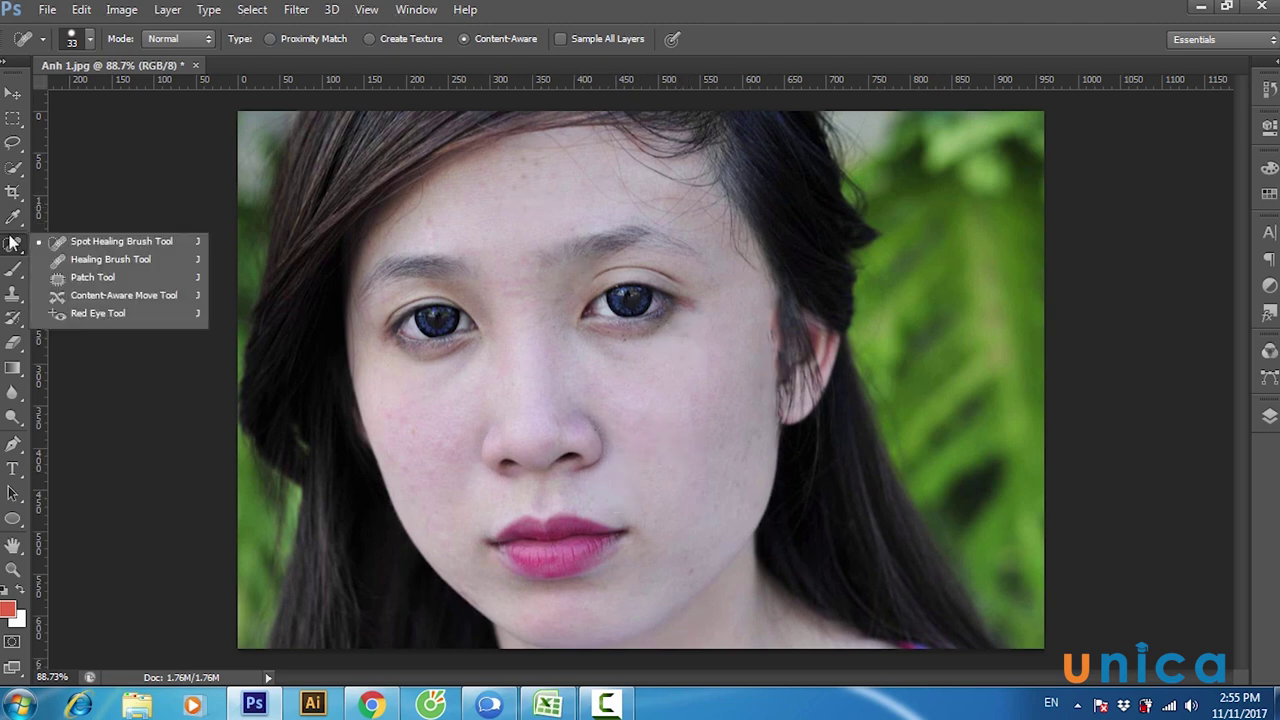
click(110, 241)
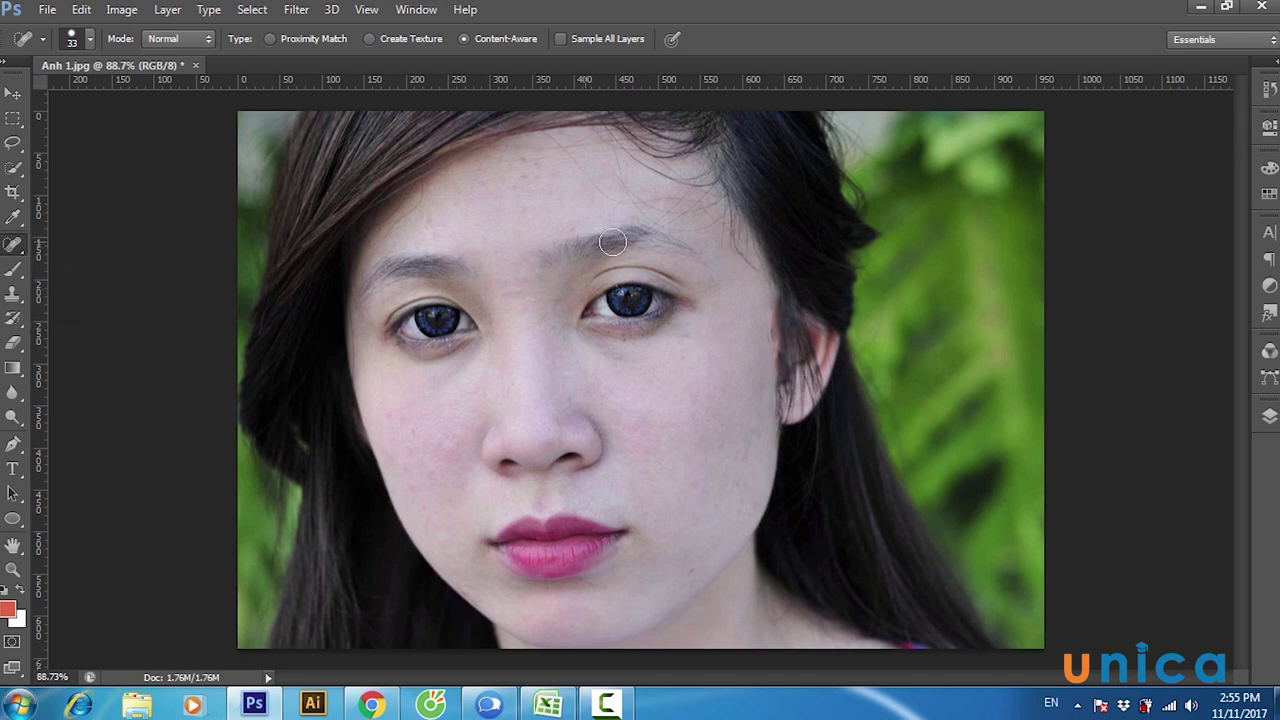
click(1269, 90)
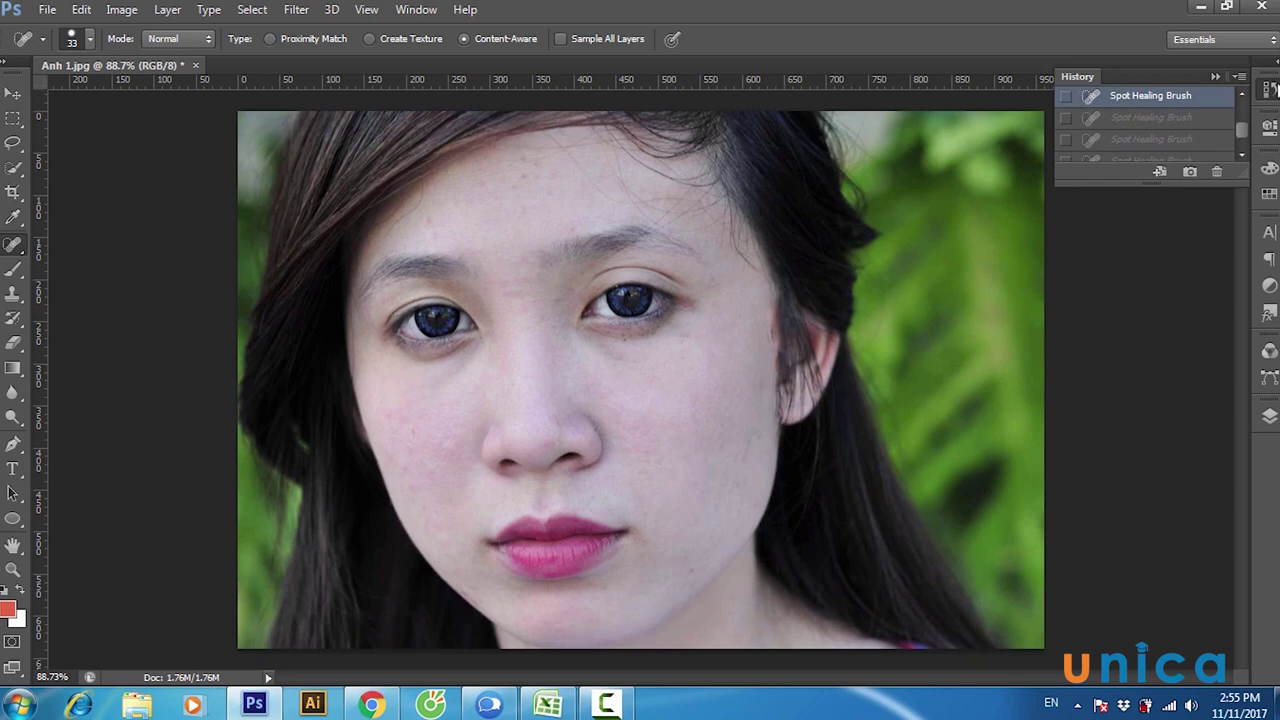
click(1270, 90)
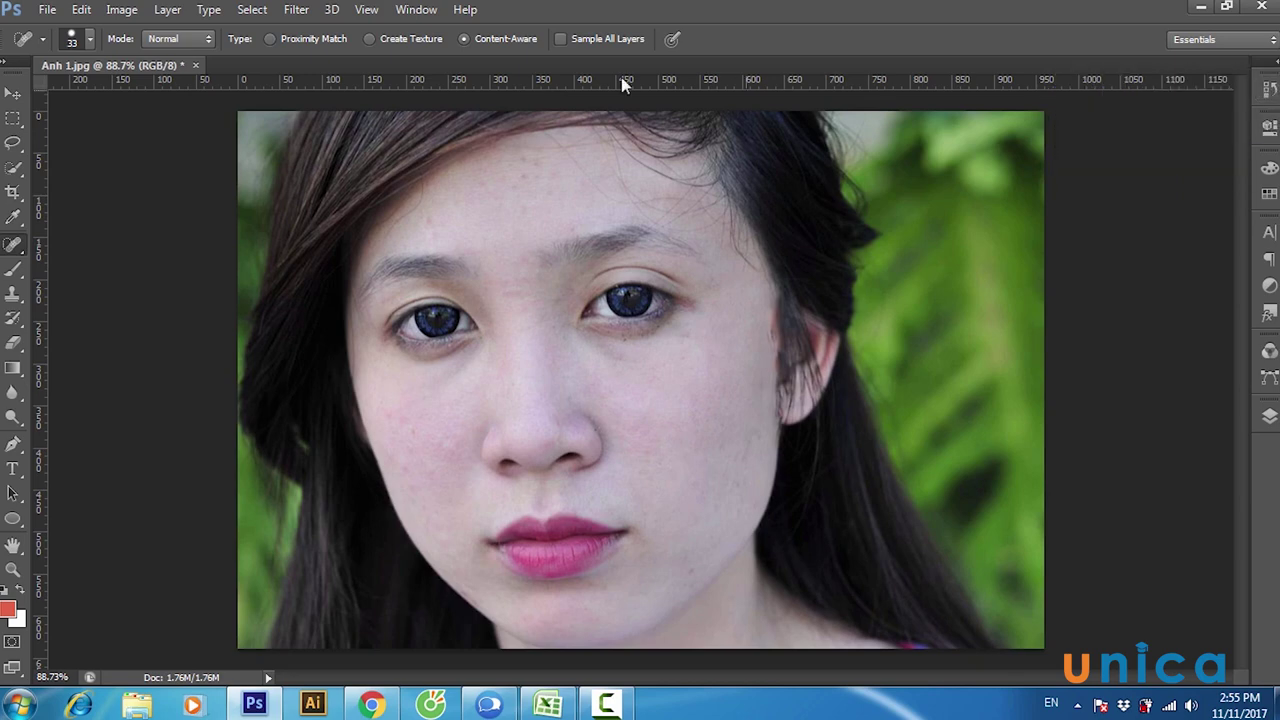
click(416, 9)
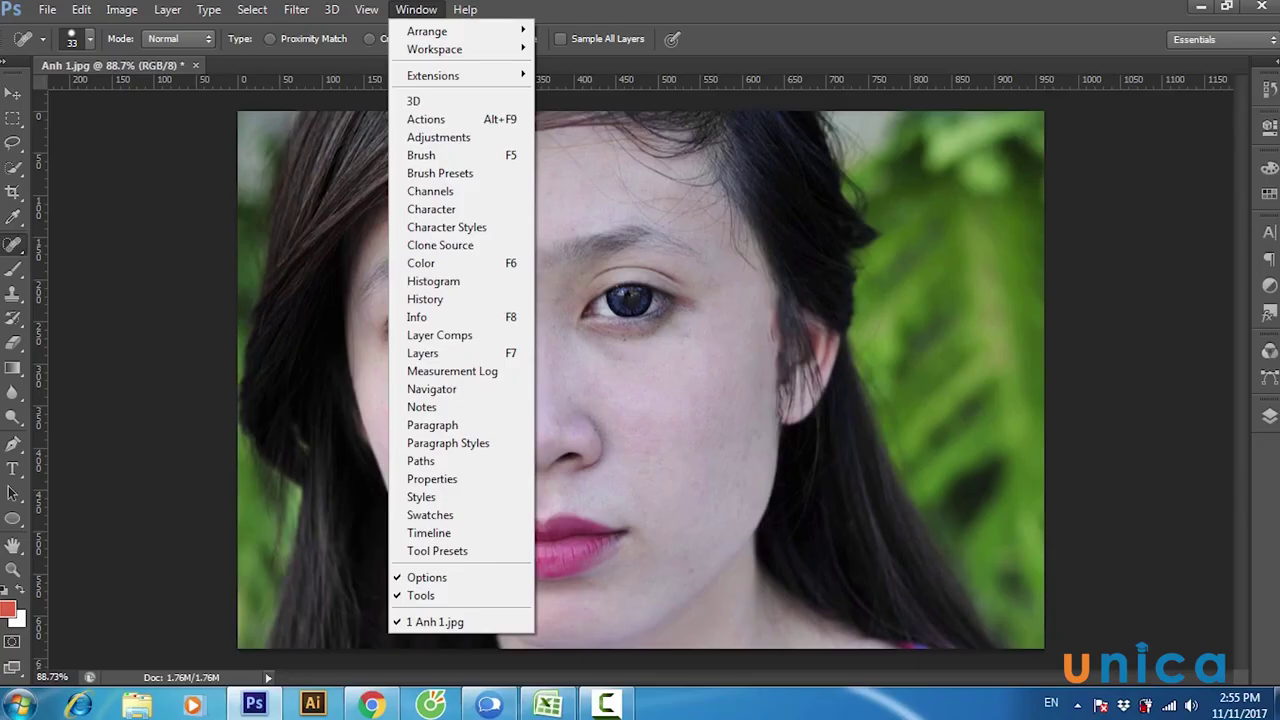
click(1266, 95)
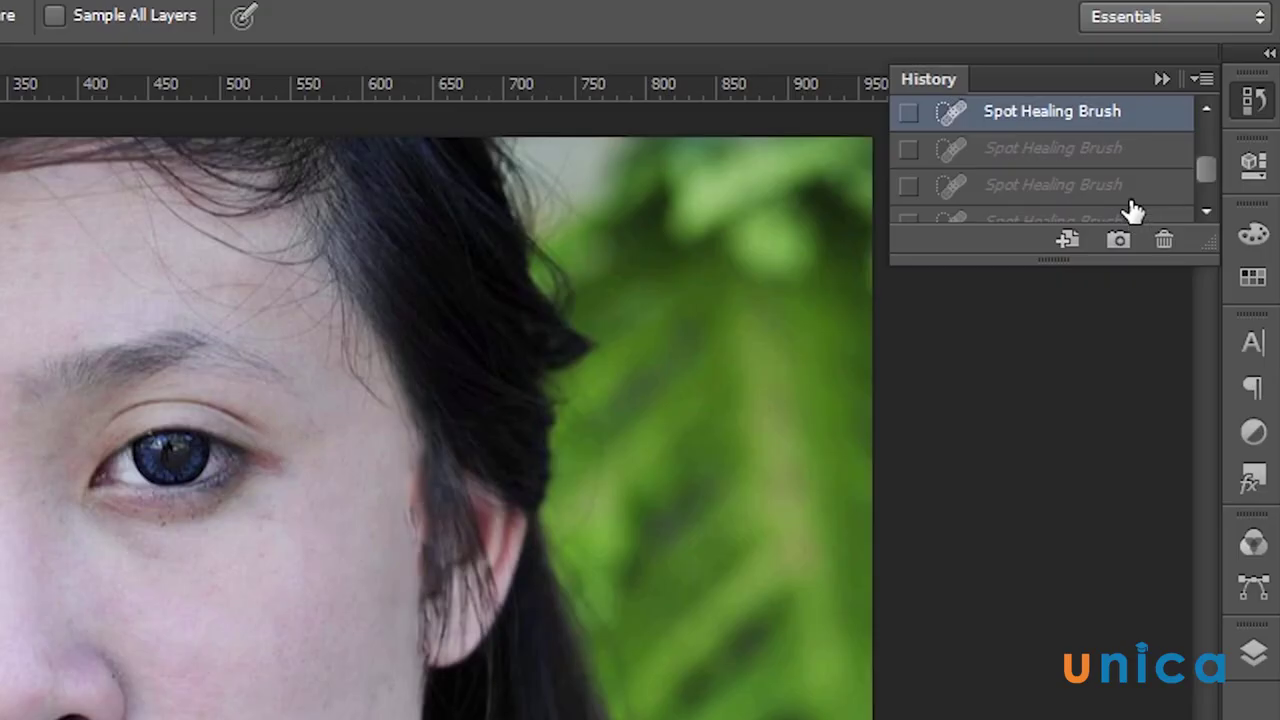
- Browse the History list and step back to an earlier Spot Healing Brush state
scroll(1095, 188, down, 1)
scroll(1095, 188, down, 1)
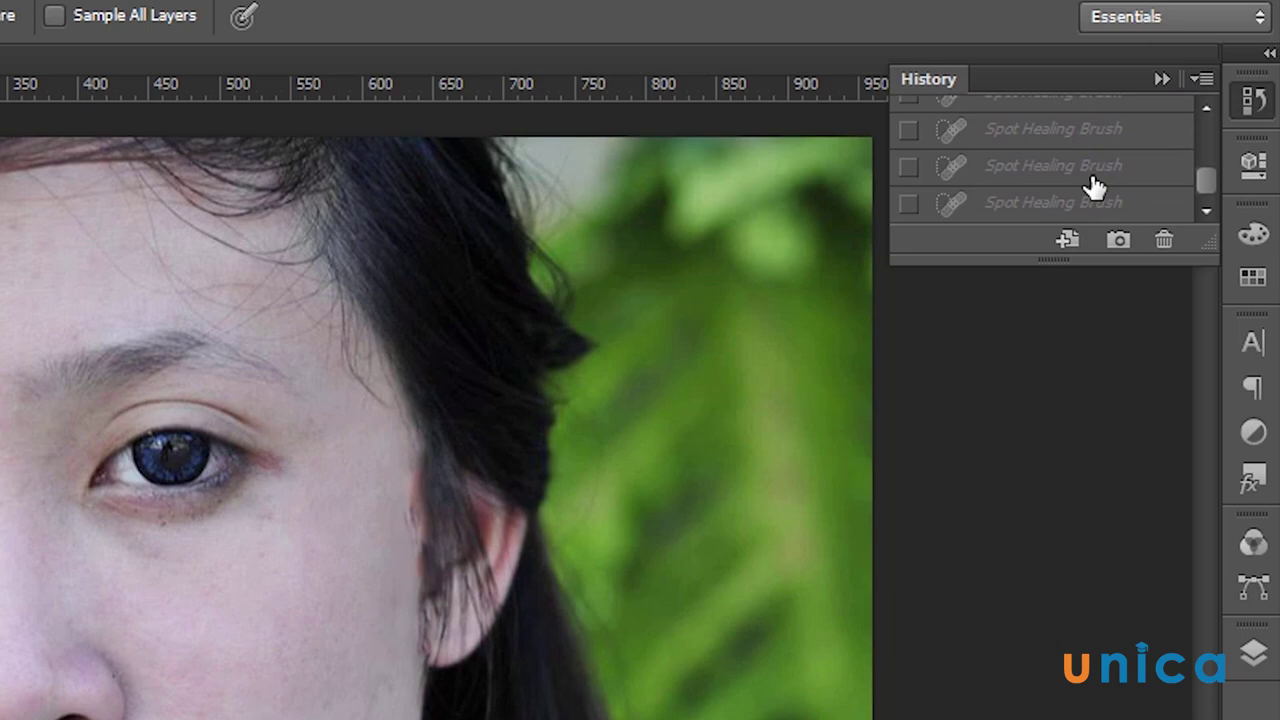
scroll(1090, 185, up, 1)
scroll(1090, 185, down, 1)
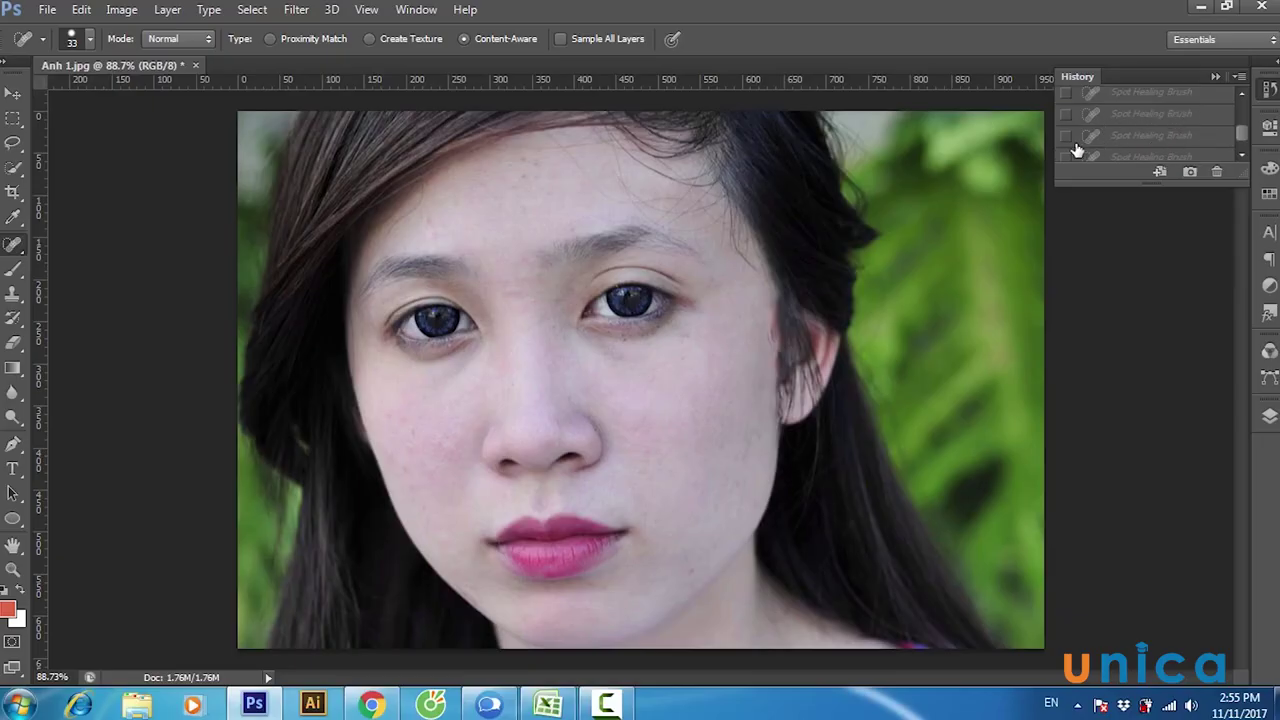
click(1123, 138)
scroll(1131, 127, up, 1)
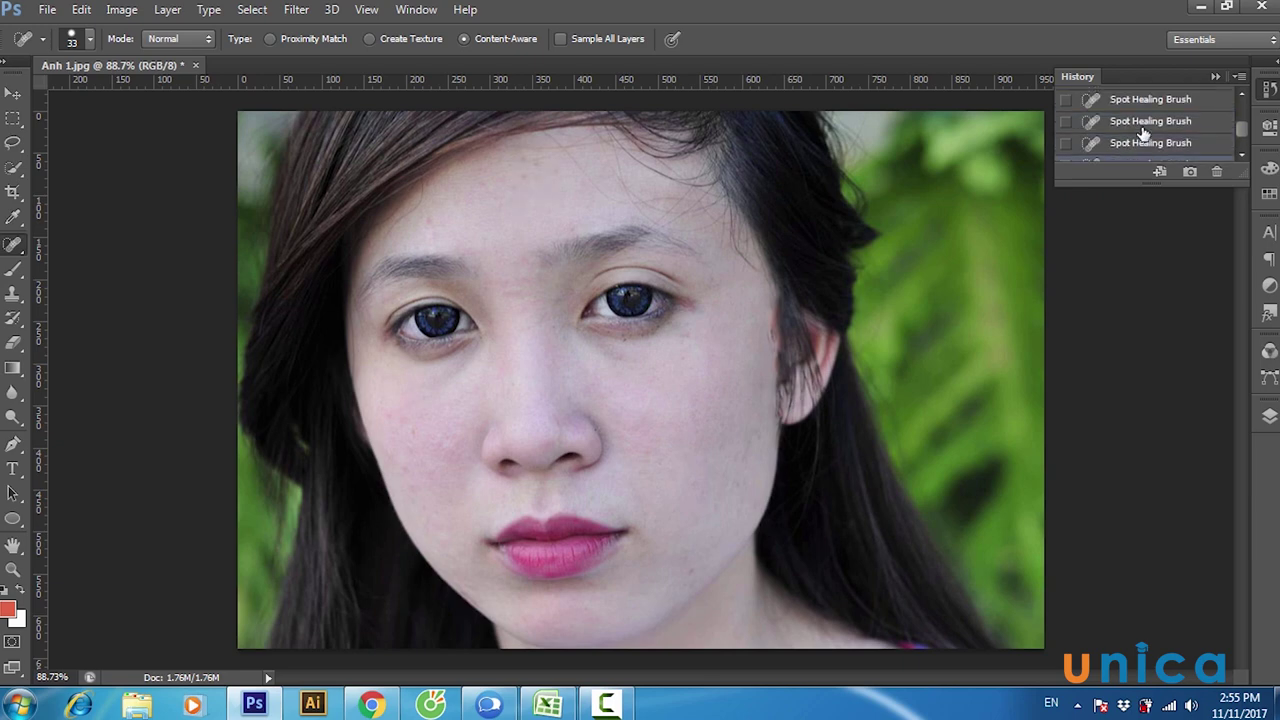
scroll(1141, 128, down, 1)
scroll(1139, 117, down, 1)
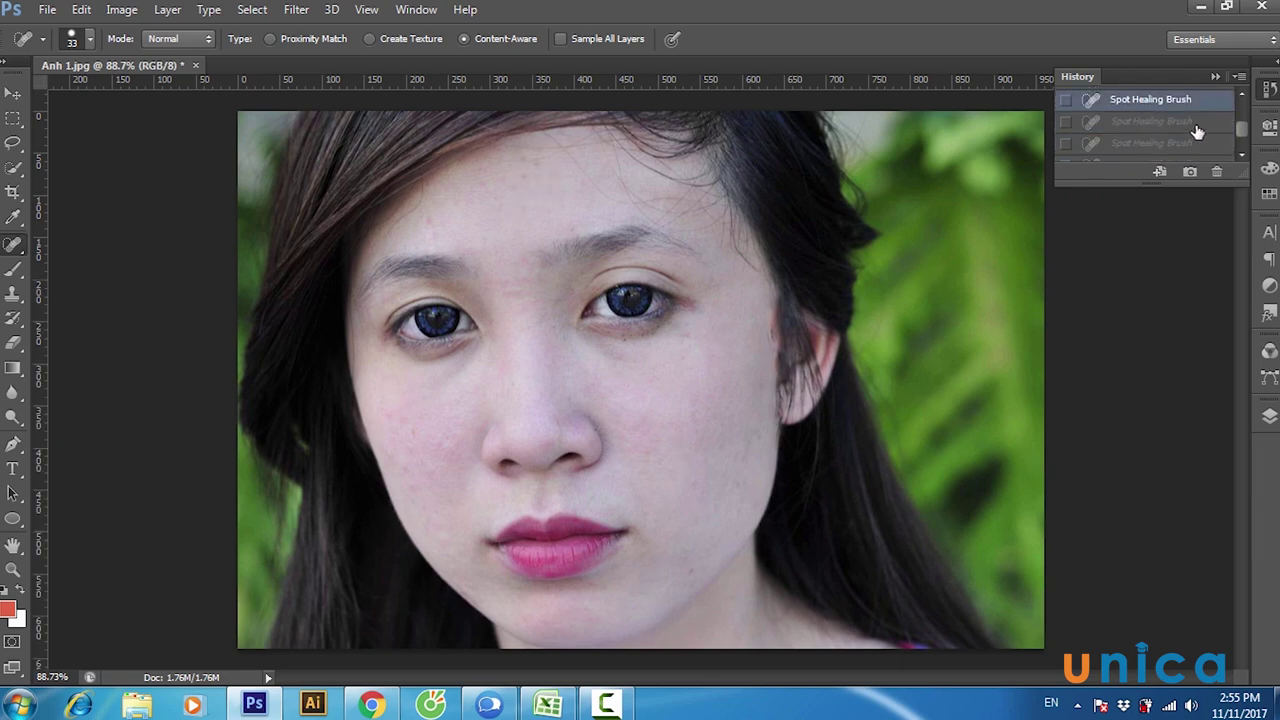
scroll(1197, 132, up, 1)
scroll(1200, 133, up, 1)
scroll(1204, 134, up, 1)
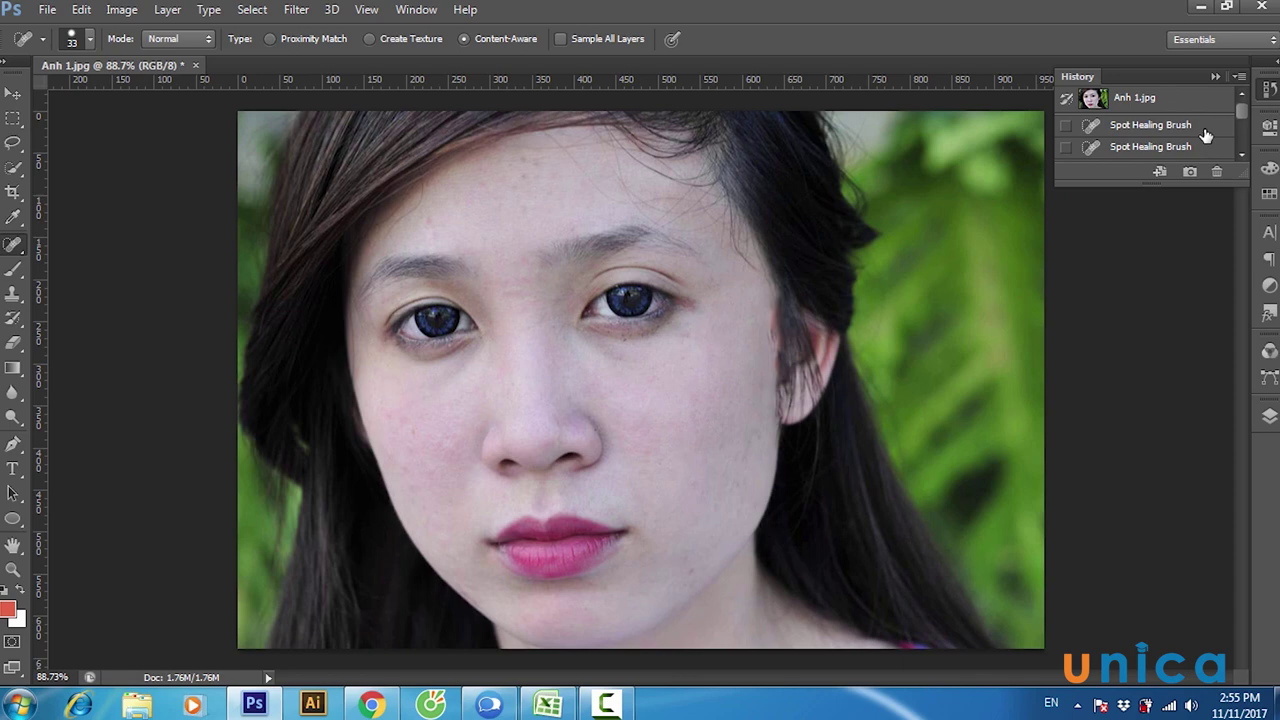
- Revert to the Anh 1.jpg snapshot, collapse History, and show the healing tool group
click(1141, 104)
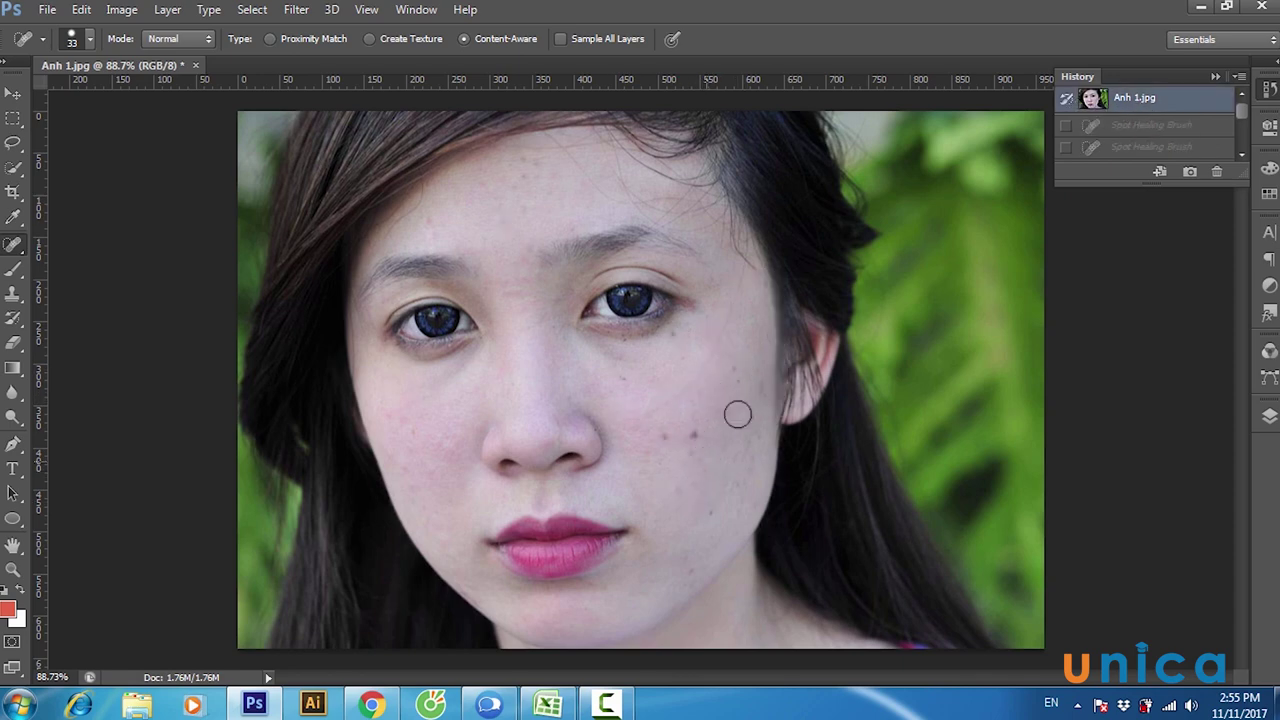
click(1268, 92)
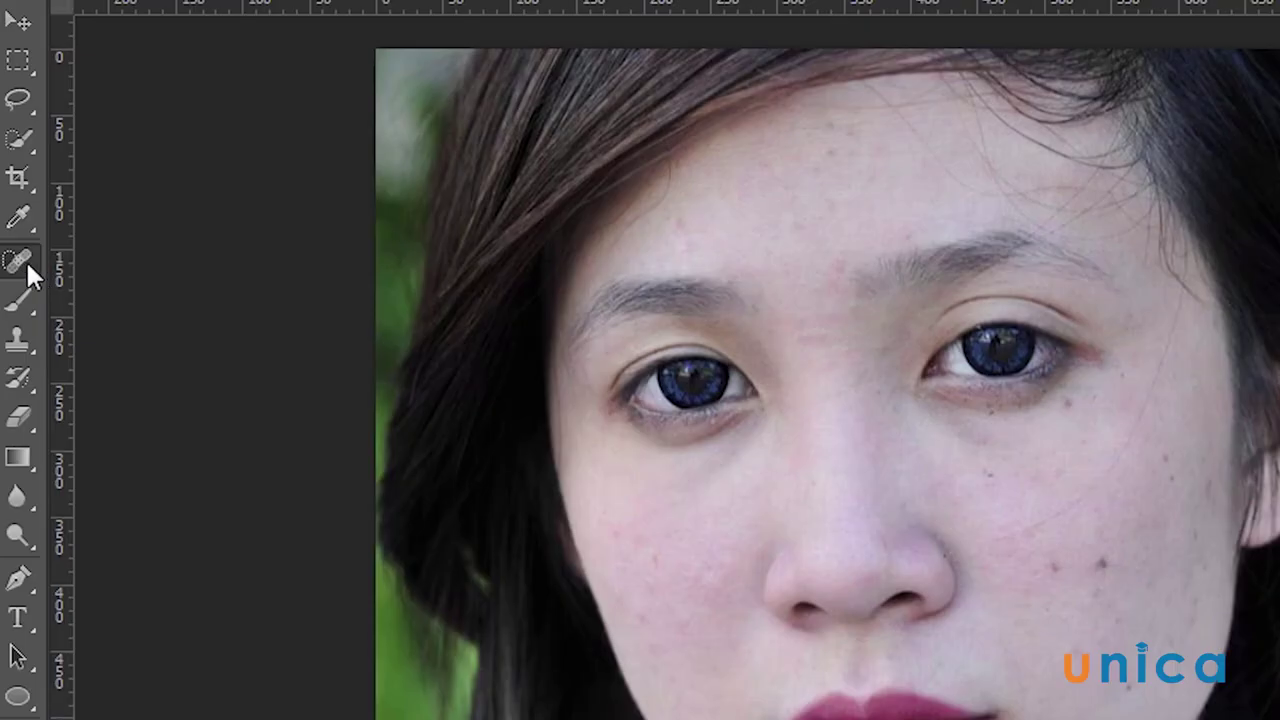
right_click(13, 245)
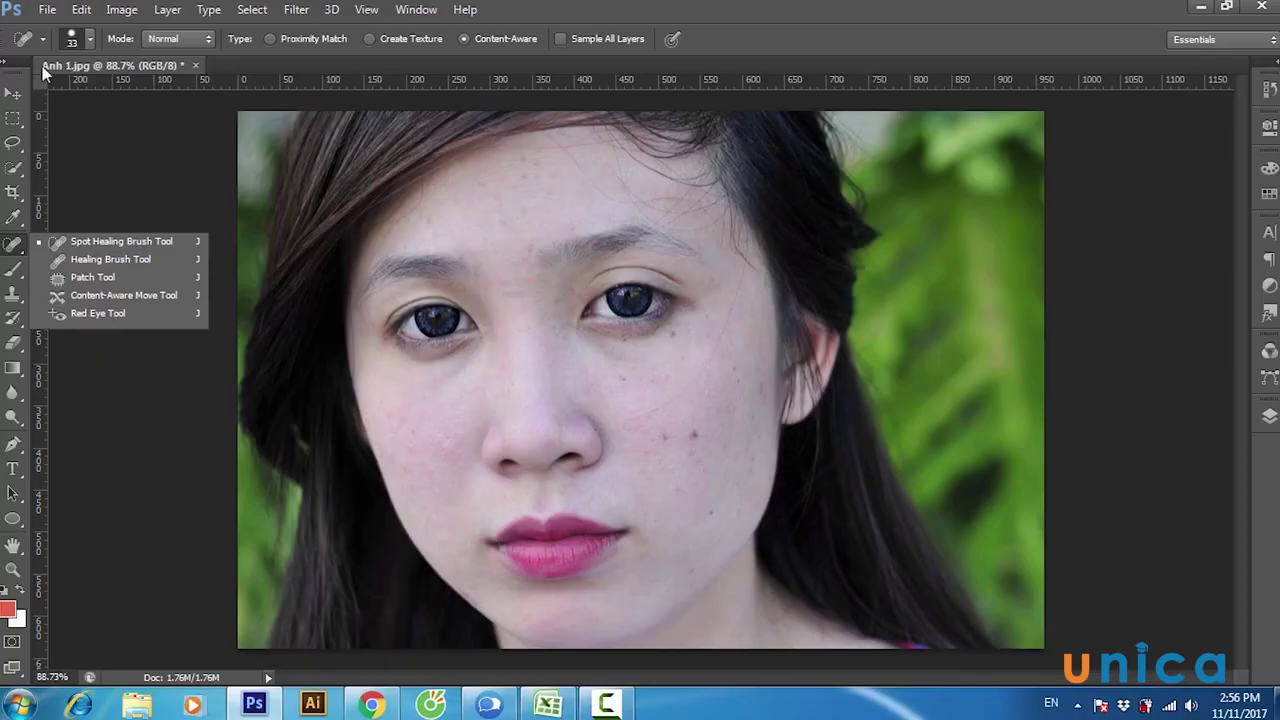
- Open 300x6-ad.png, then return to Anh 1.jpg and show the healing tools
click(47, 9)
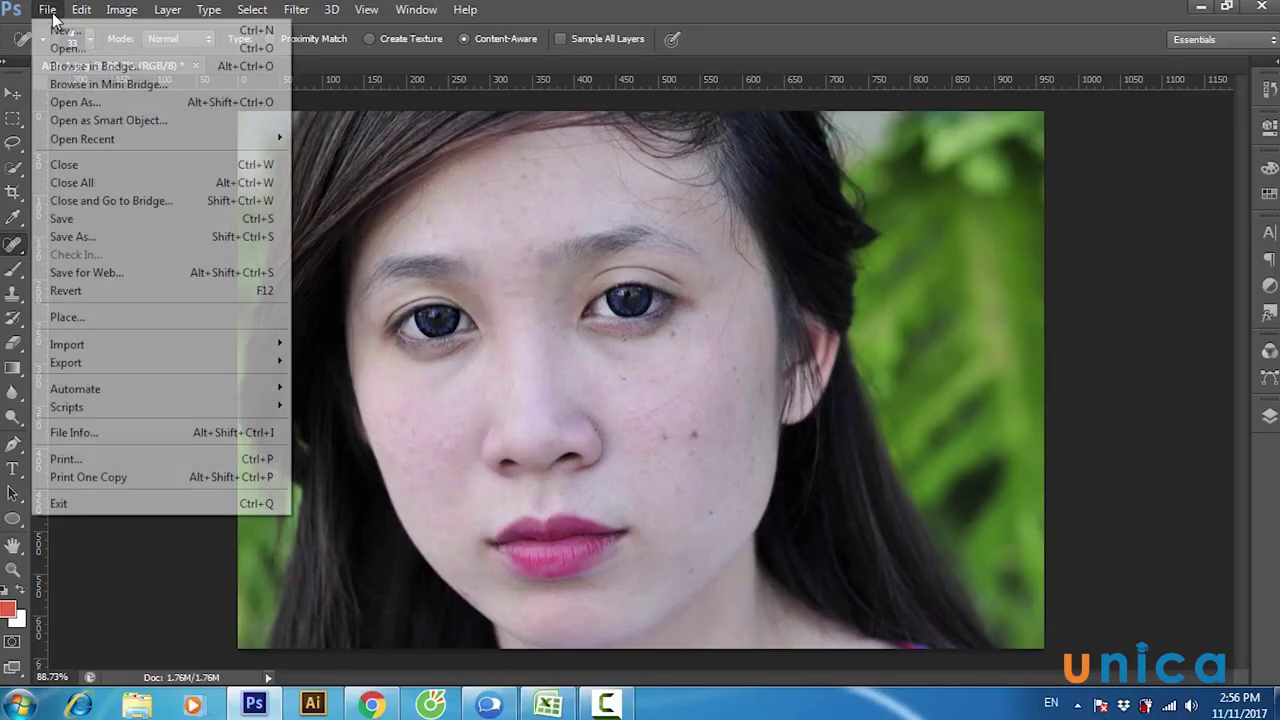
click(55, 46)
double_click(545, 213)
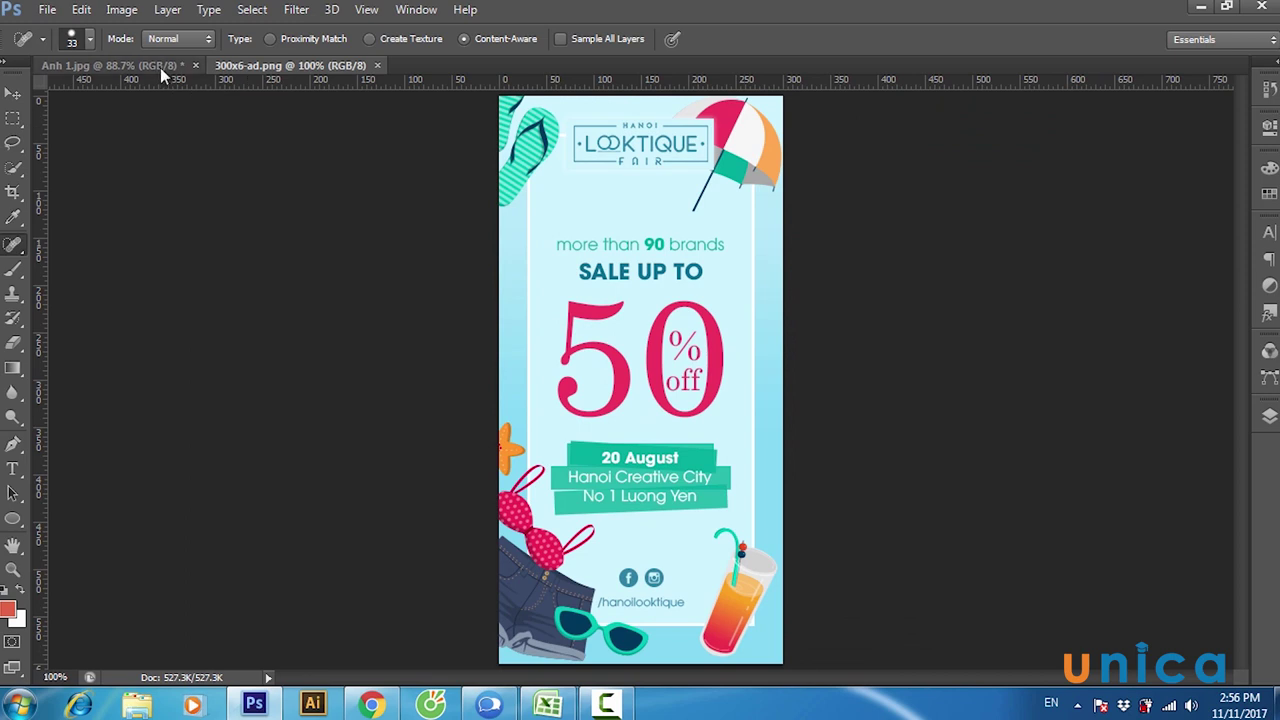
click(160, 66)
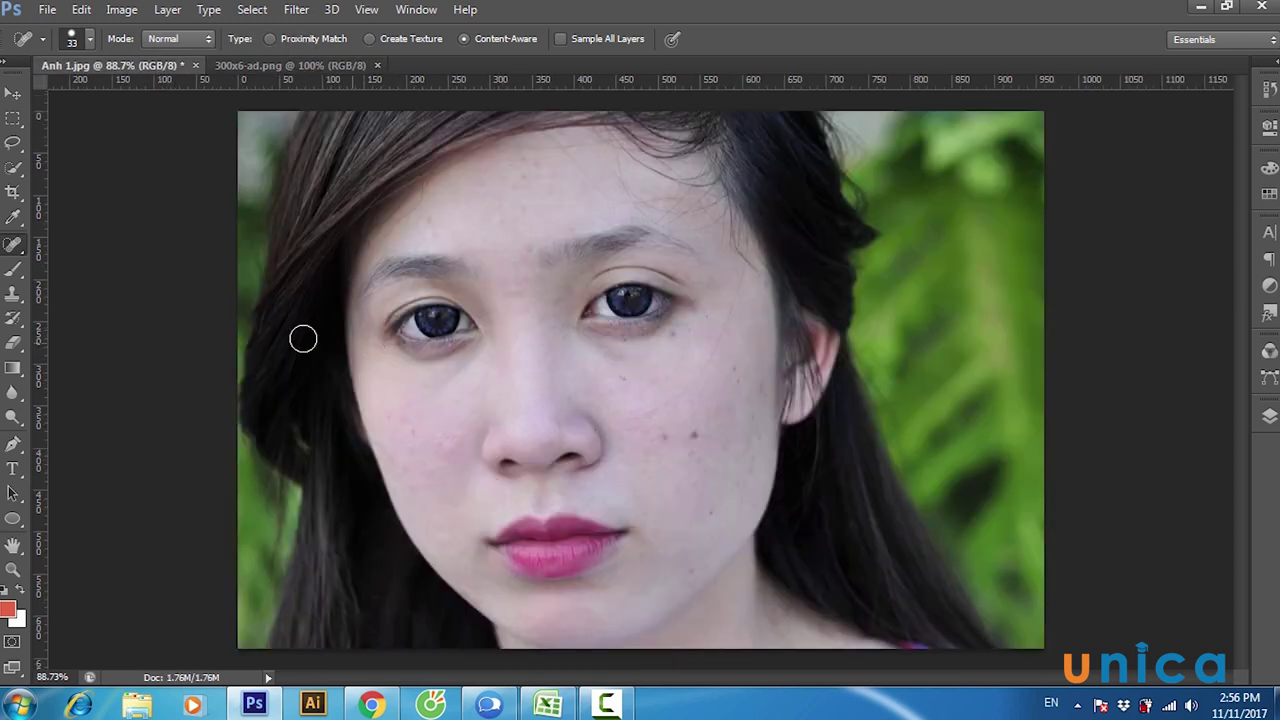
right_click(14, 245)
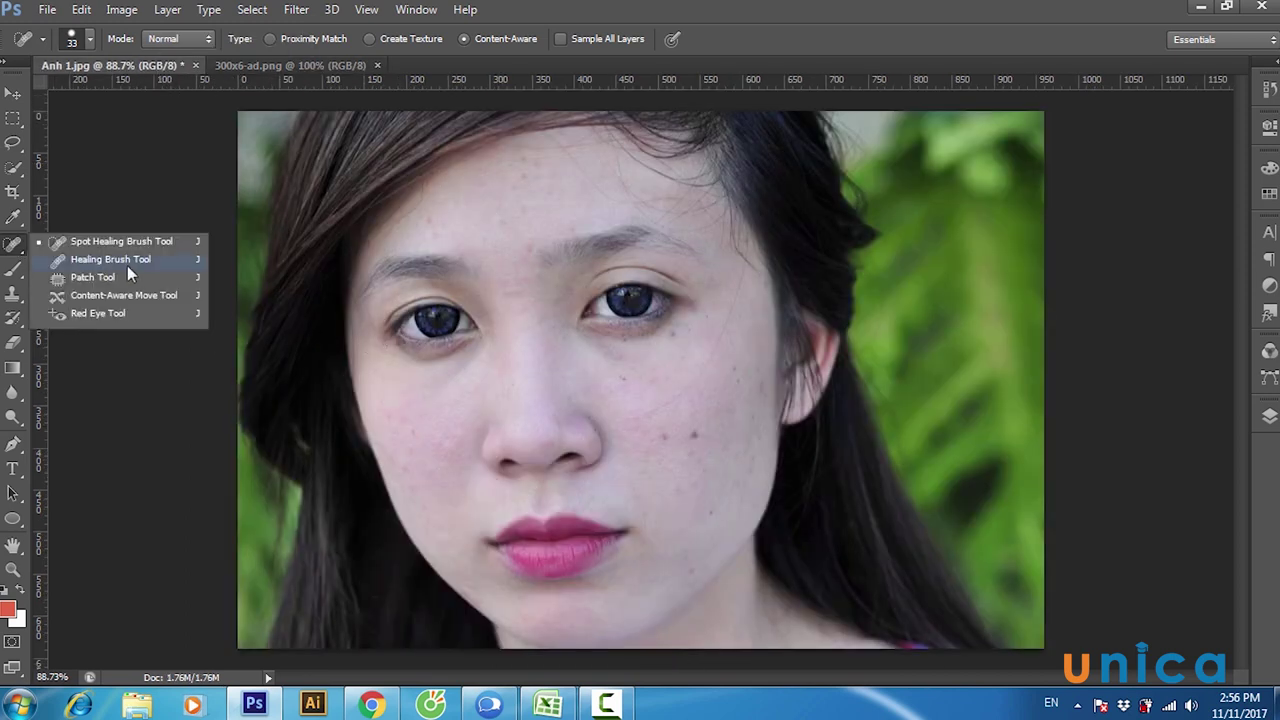
- Switch to the 35 px Healing Brush and click the cheek mole without a source point
click(78, 261)
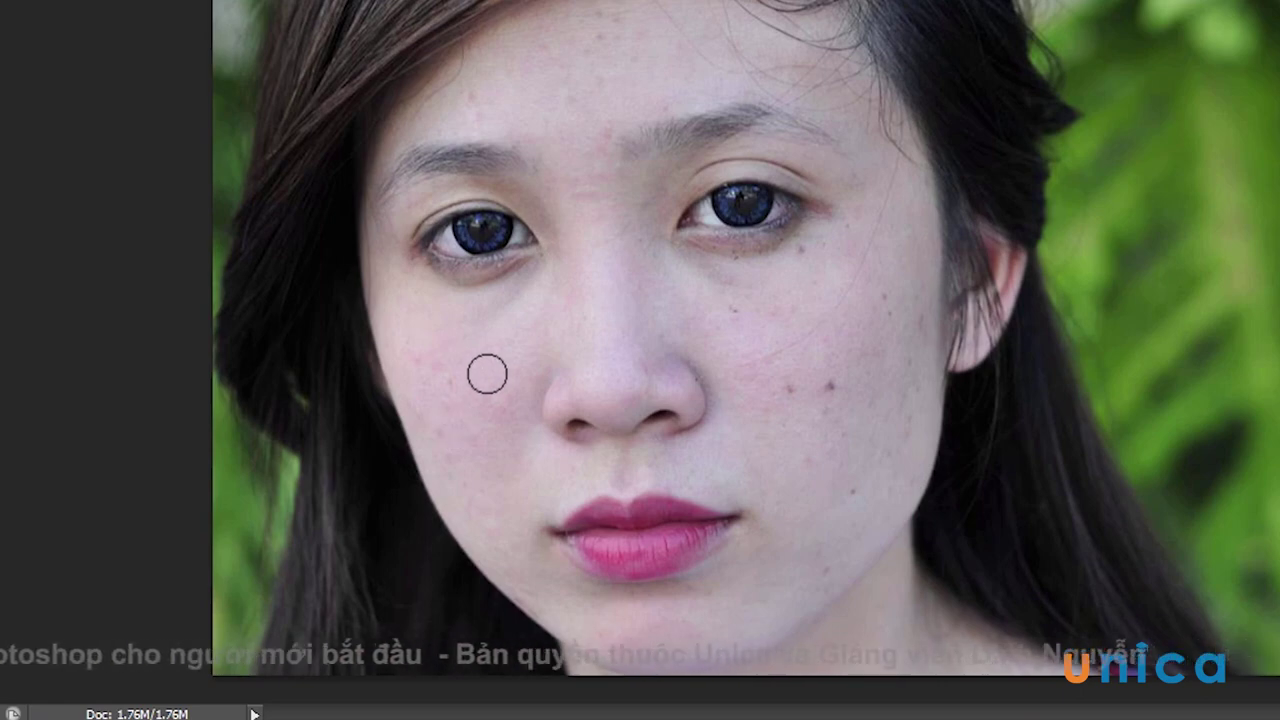
right_click(492, 346)
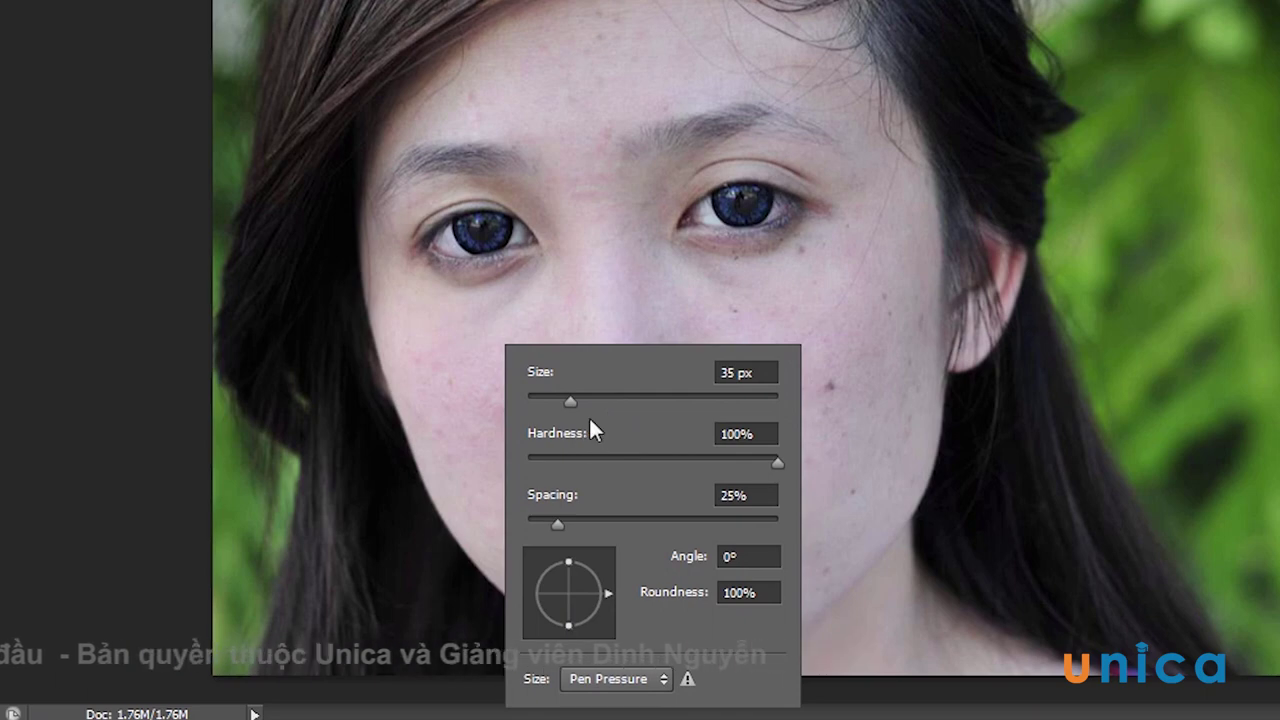
click(823, 386)
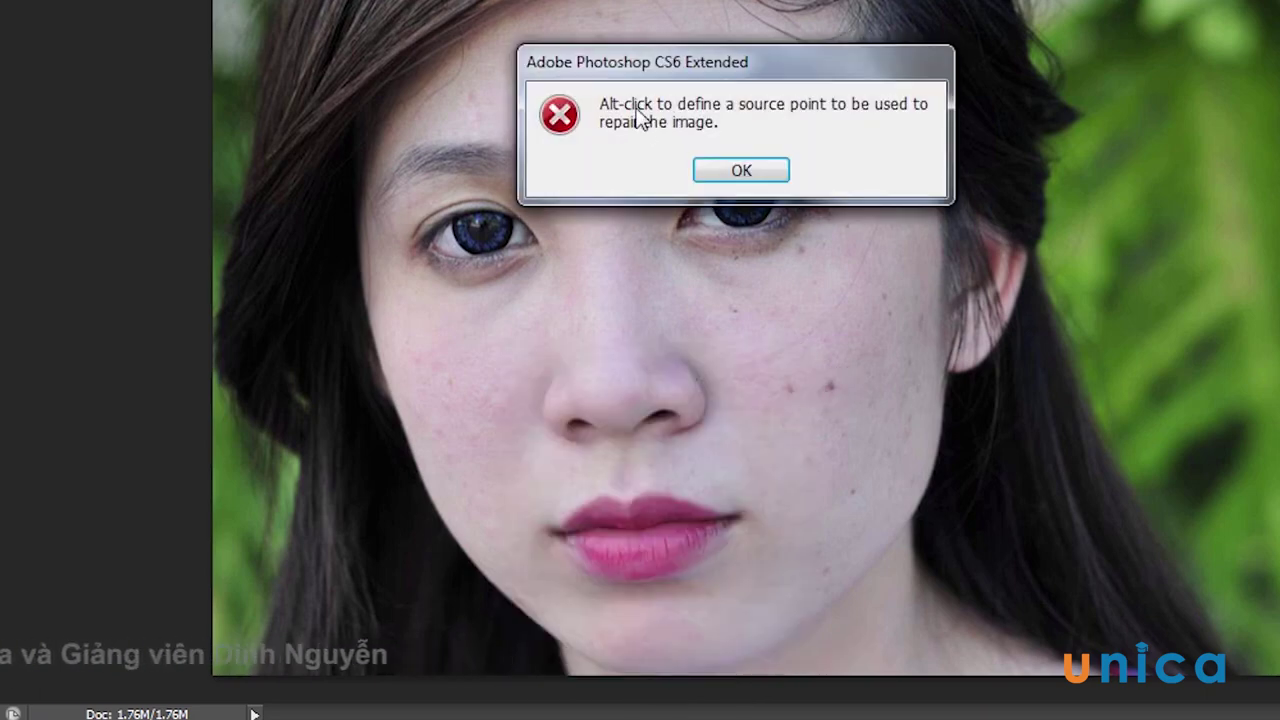
- Dismiss the source-point warning and switch to the 300x6-ad.png poster
click(745, 170)
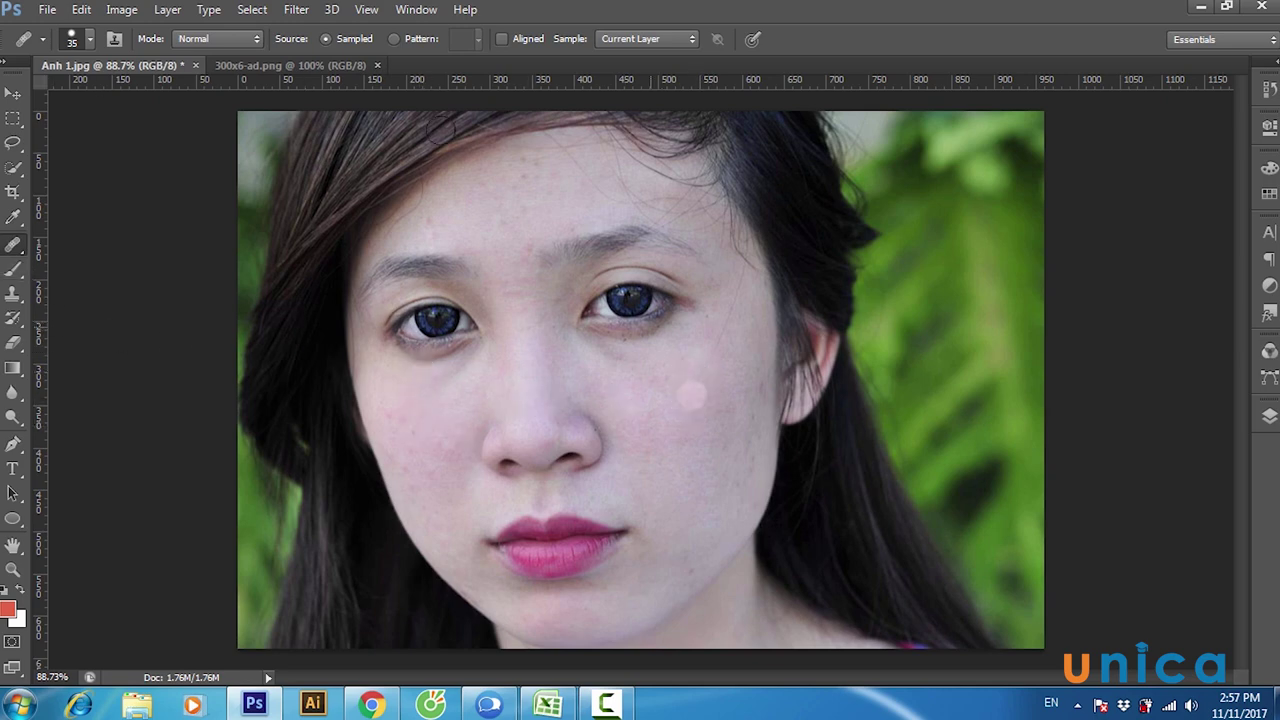
click(293, 66)
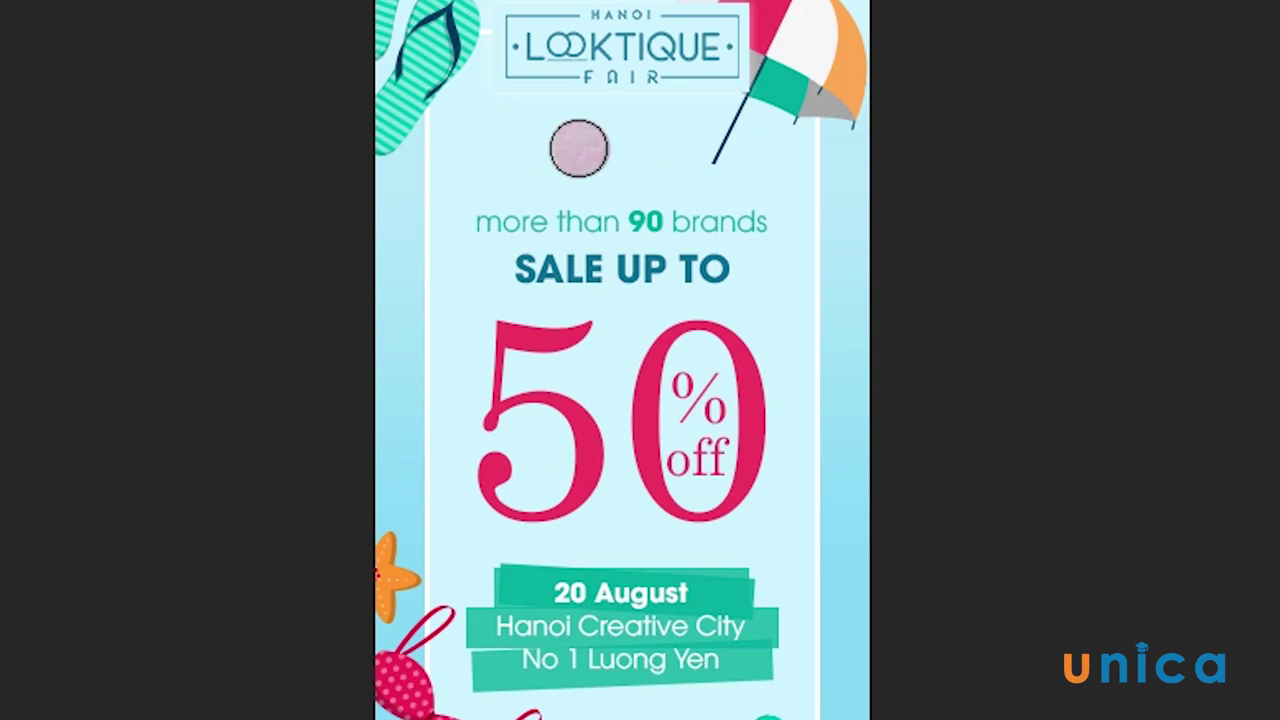
- Heal the pink smudge, then paint background over 'more than 90 brands' and 'SALE UP TO'
click(561, 150)
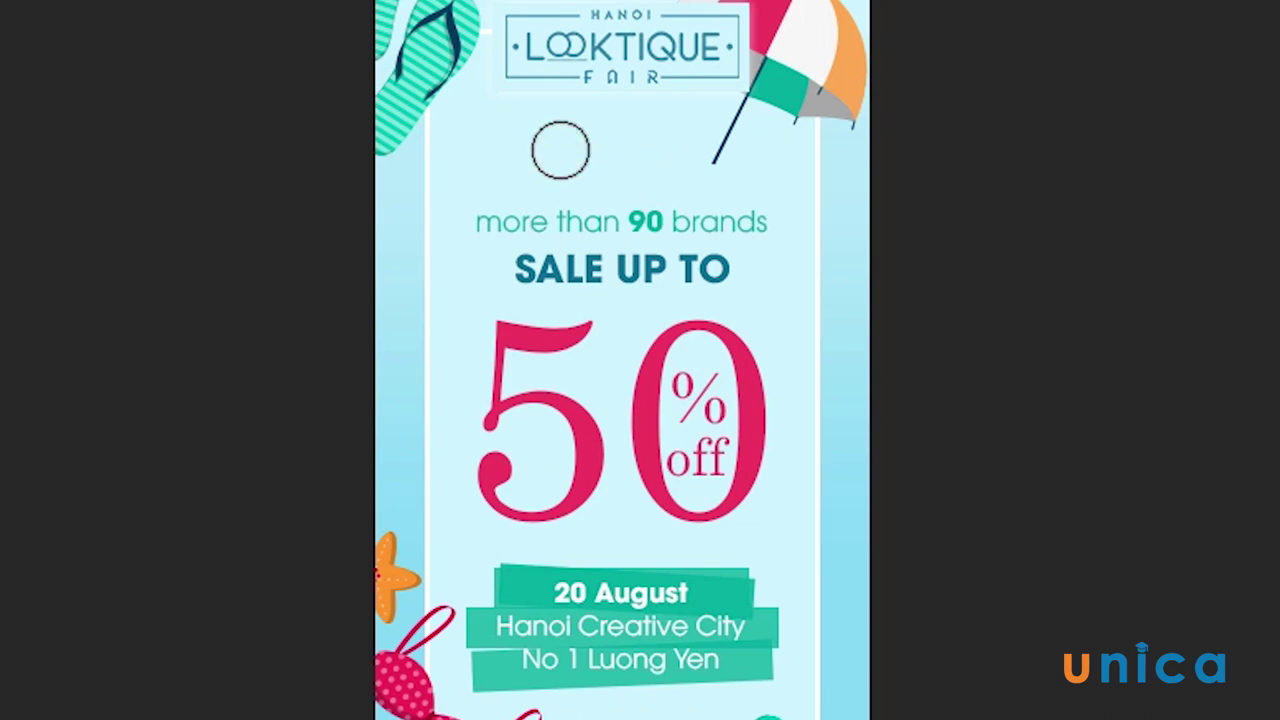
key(alt)
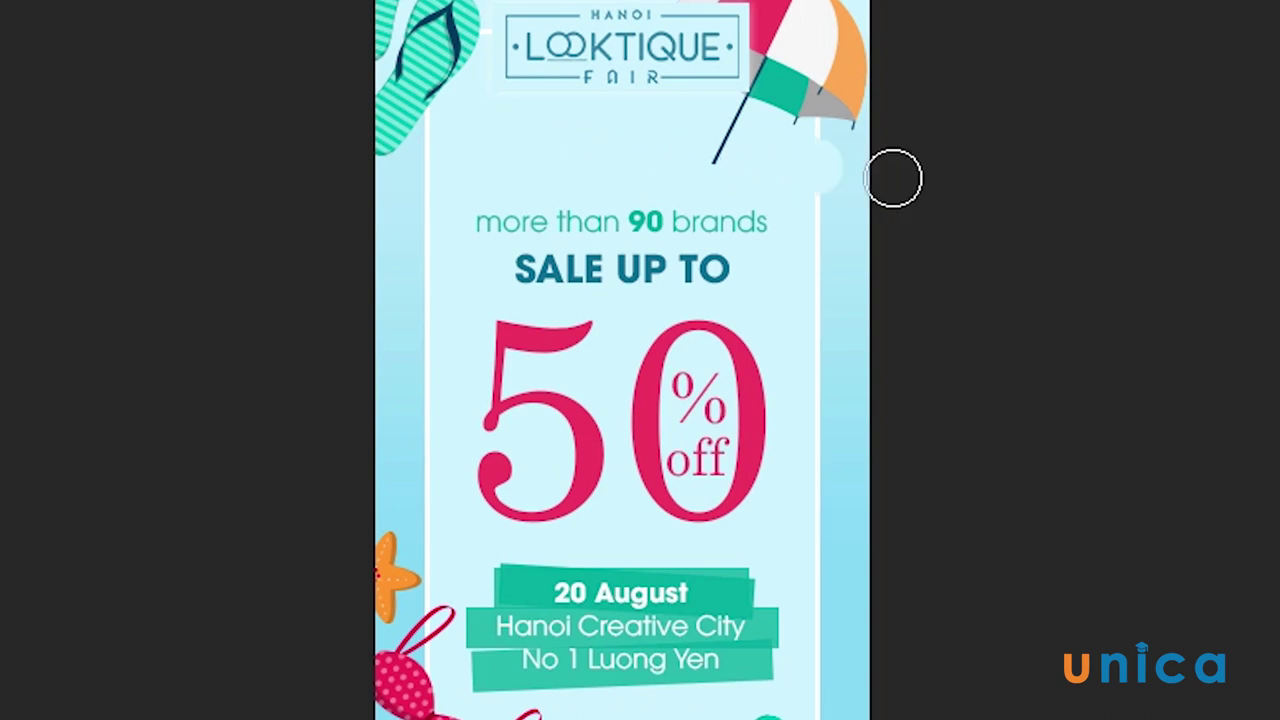
mouse_move(843, 248)
mouse_down()
mouse_move(843, 366)
mouse_move(842, 333)
mouse_up()
mouse_move(795, 215)
mouse_down()
mouse_move(491, 220)
mouse_move(651, 211)
mouse_move(720, 246)
mouse_move(686, 197)
mouse_move(677, 232)
mouse_move(697, 269)
mouse_move(544, 268)
mouse_up()
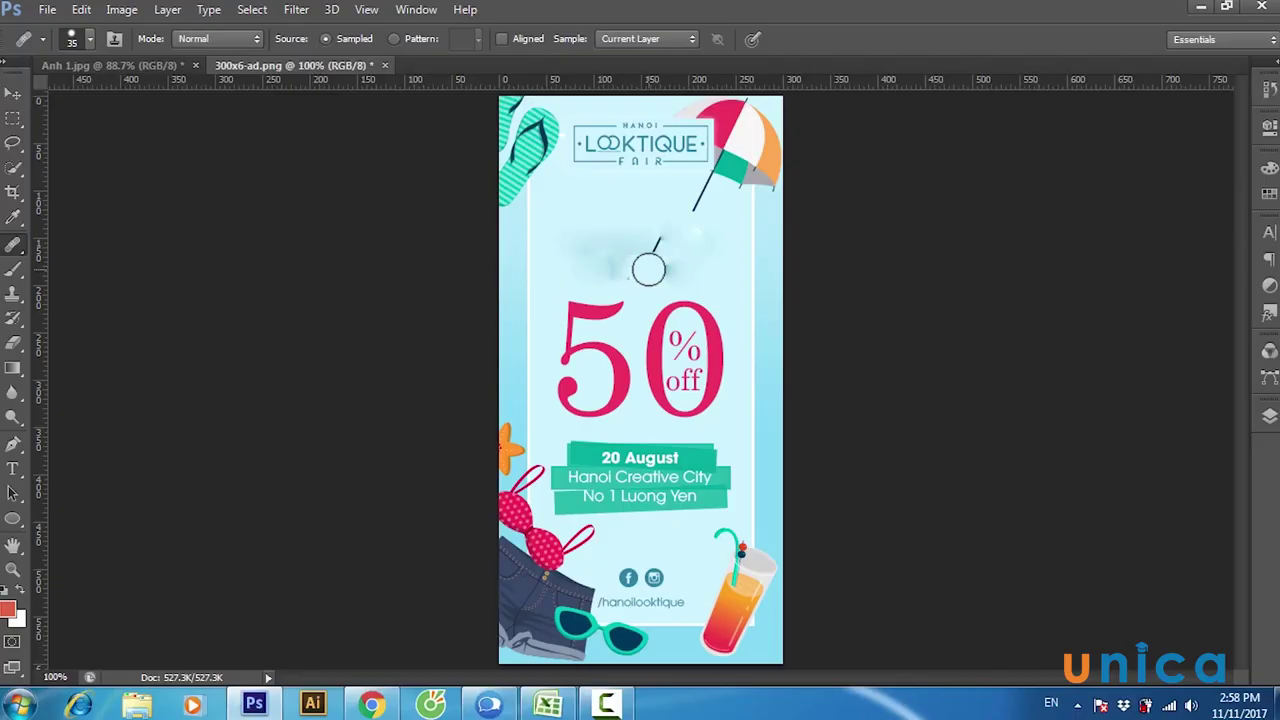
drag(650, 266, 565, 262)
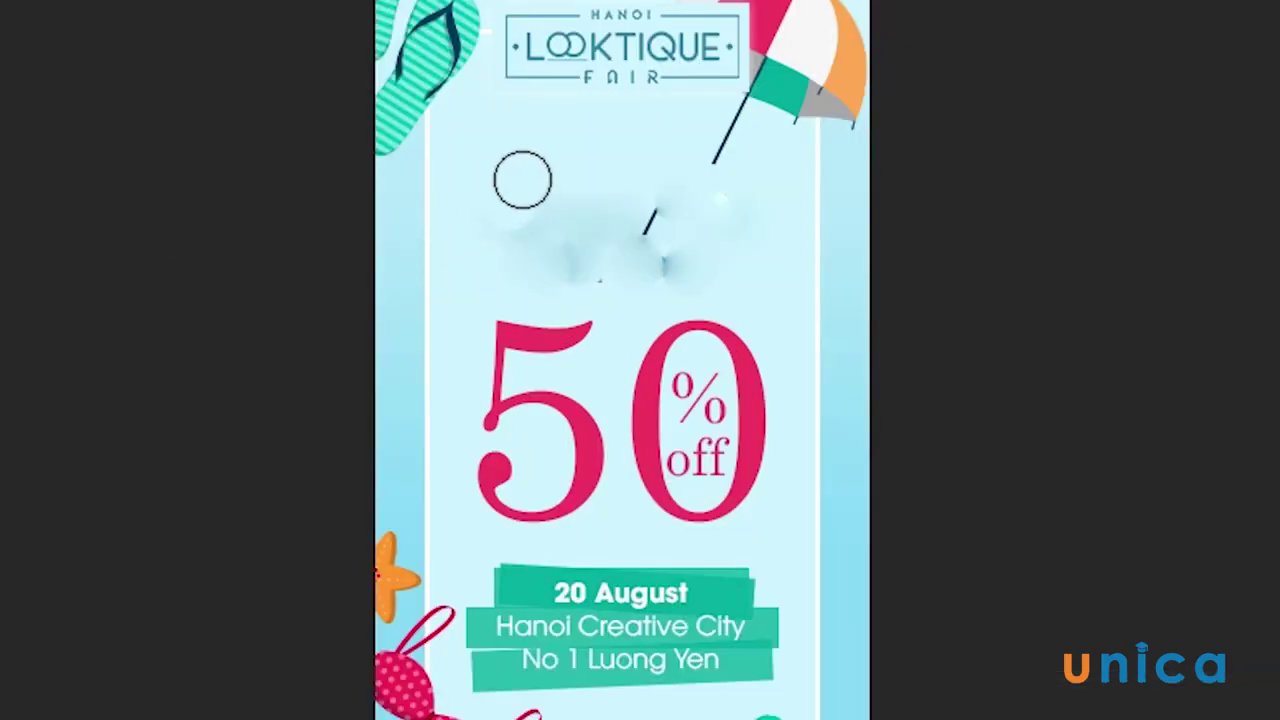
- Resample background and paint over the 5, then undo to restore the text
alt+click(529, 134)
mouse_move(548, 337)
mouse_down()
mouse_move(577, 329)
mouse_move(571, 320)
mouse_move(559, 337)
mouse_move(560, 320)
mouse_move(586, 323)
mouse_move(494, 352)
mouse_up()
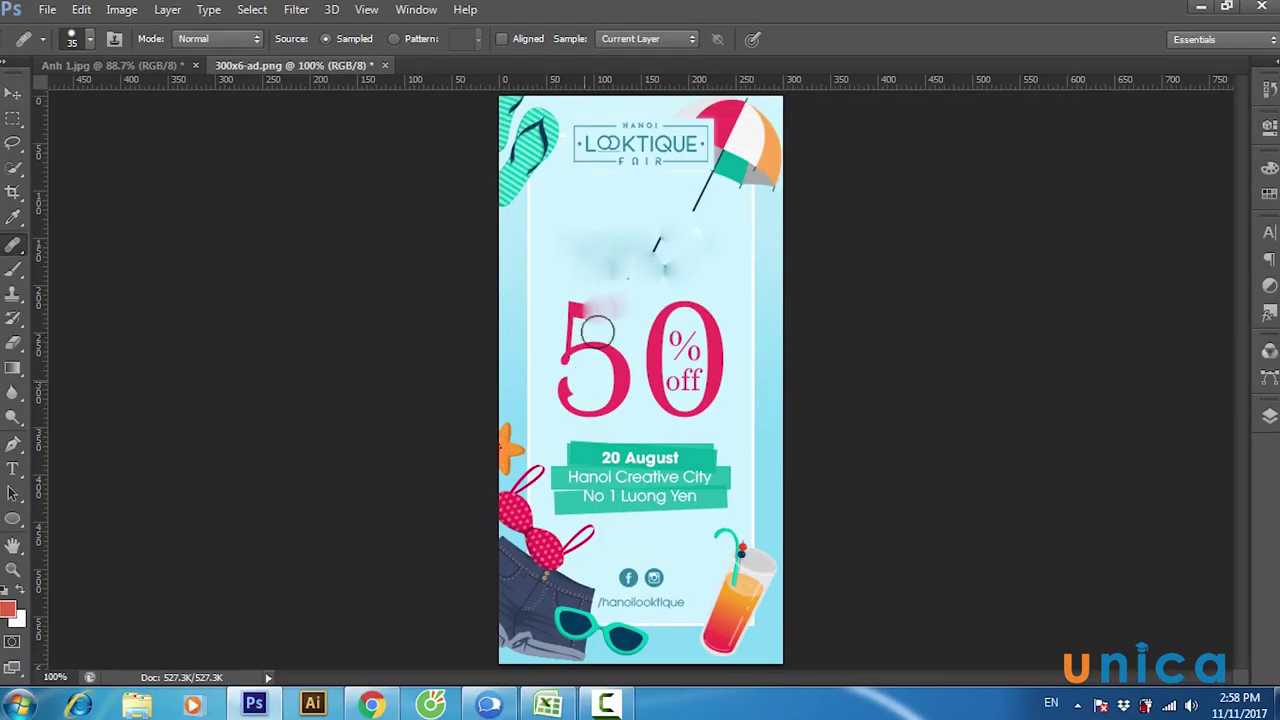
drag(597, 331, 580, 312)
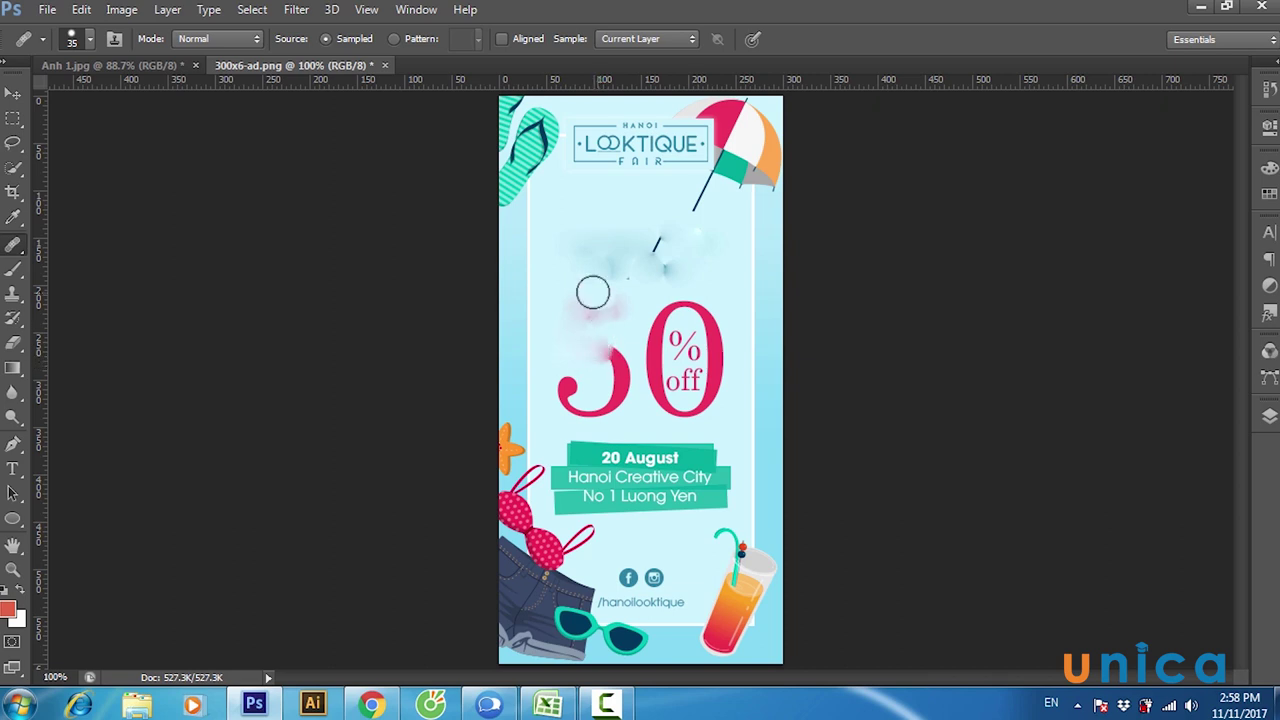
click(160, 67)
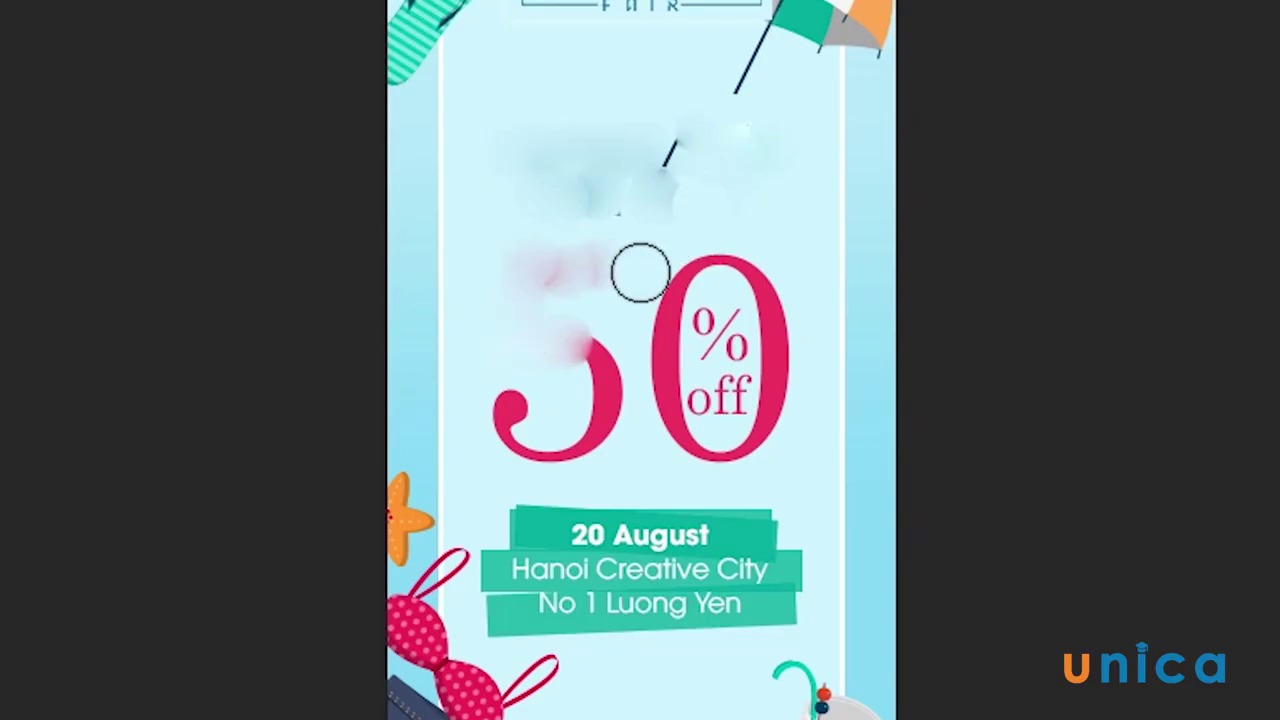
key(ctrl+z)
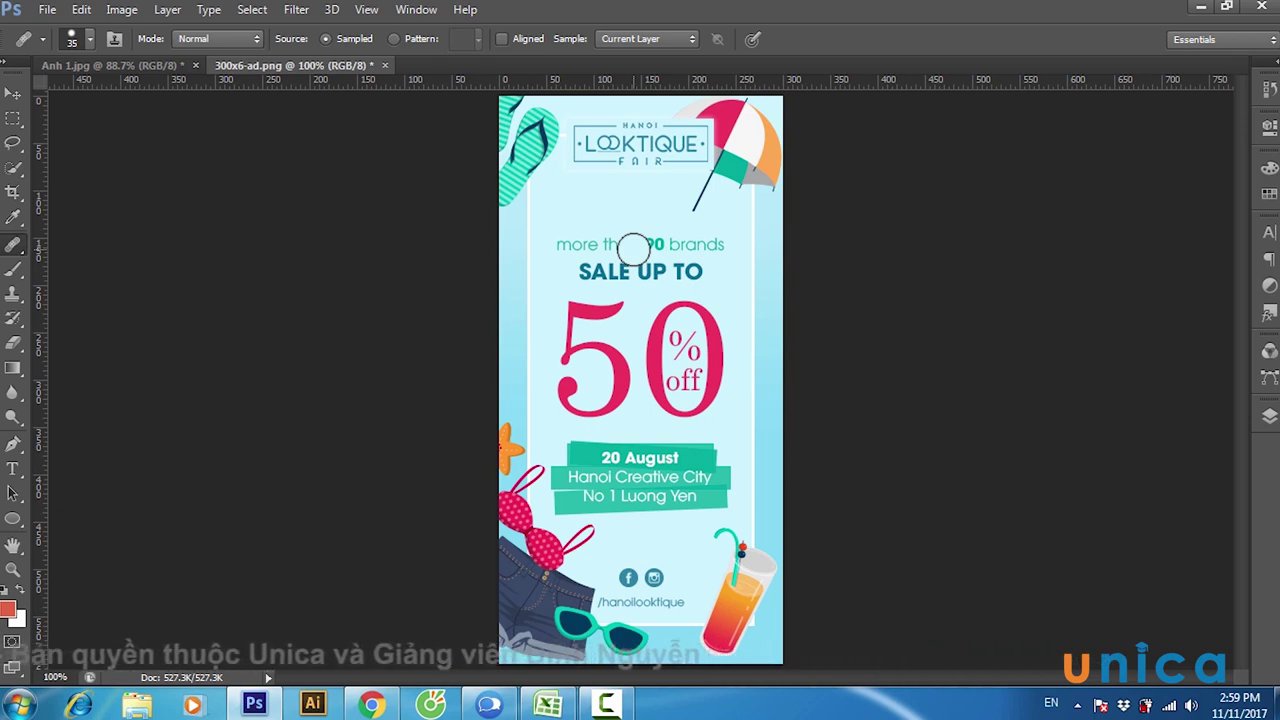
- Revert Anh 1.jpg to its original History snapshot, moles restored, and select the Patch Tool
right_click(12, 247)
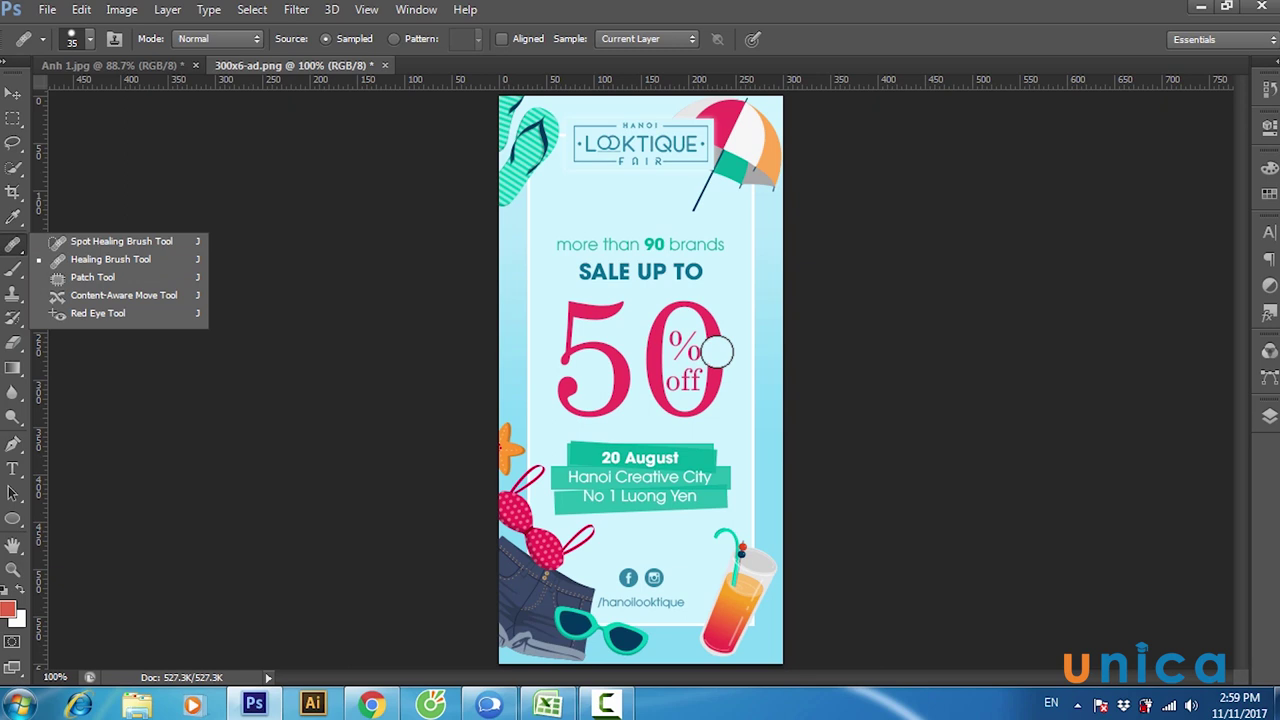
click(110, 65)
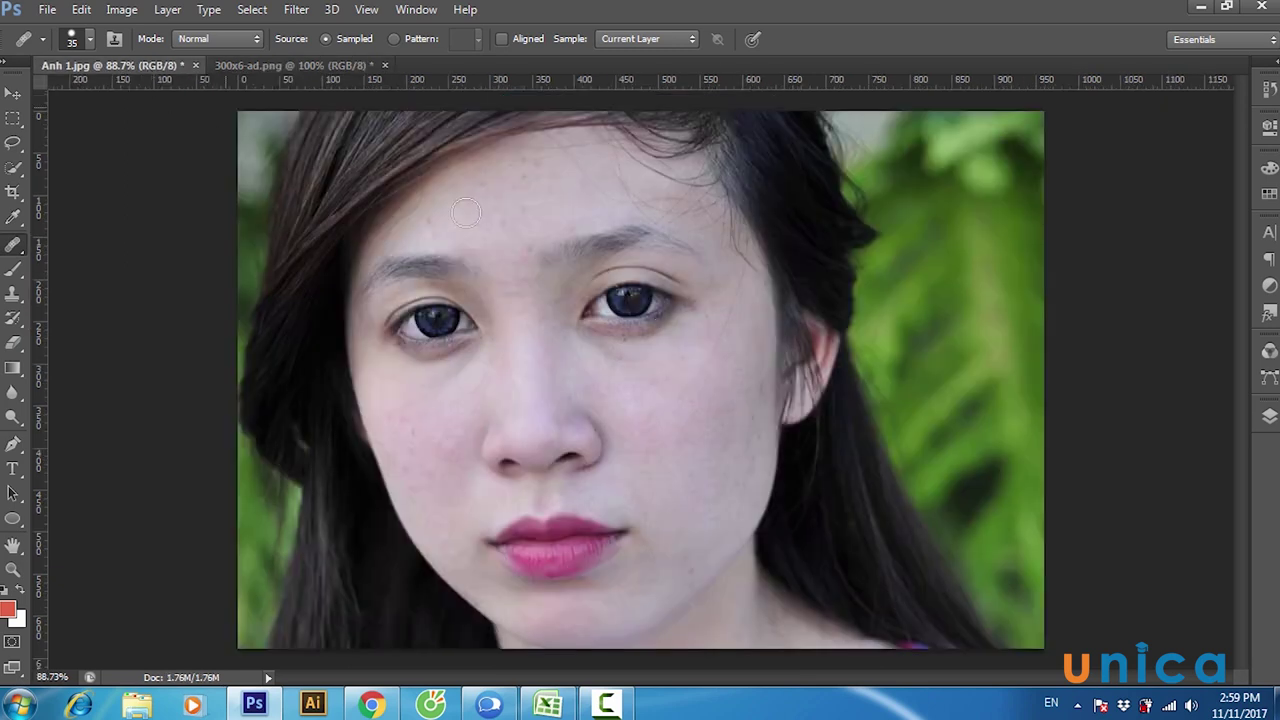
click(1266, 96)
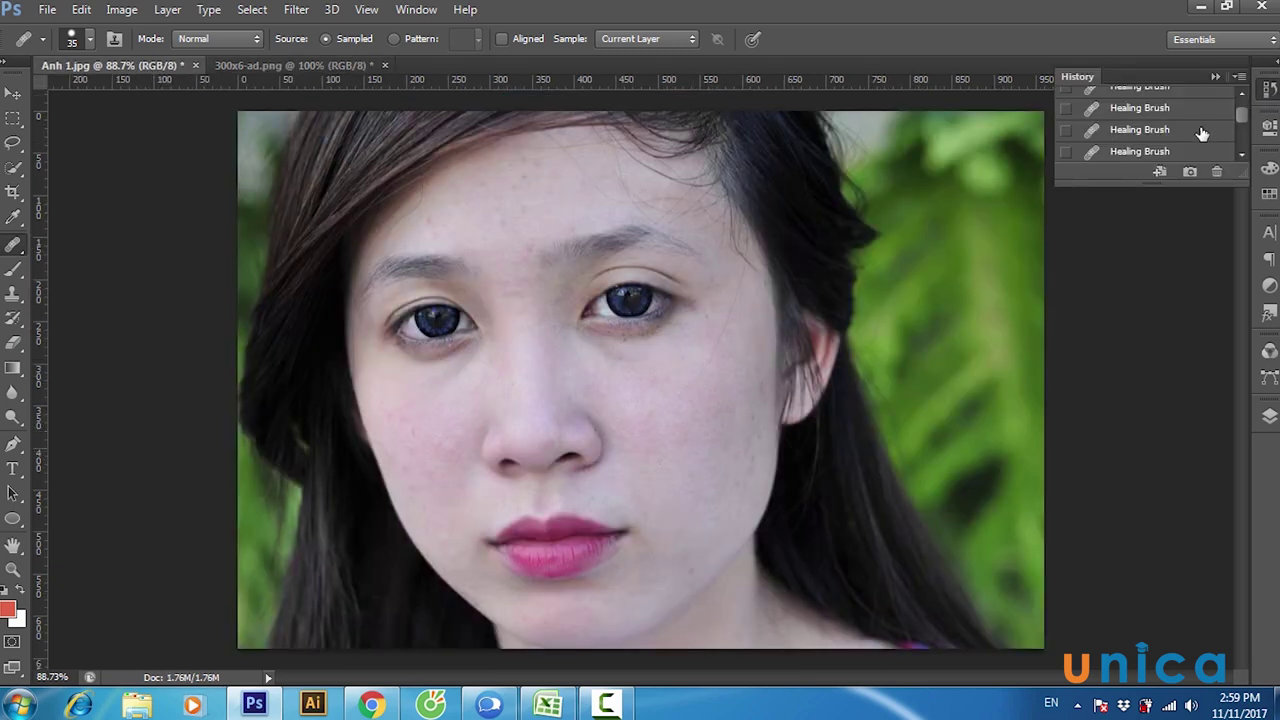
drag(1245, 121, 1245, 92)
click(1230, 93)
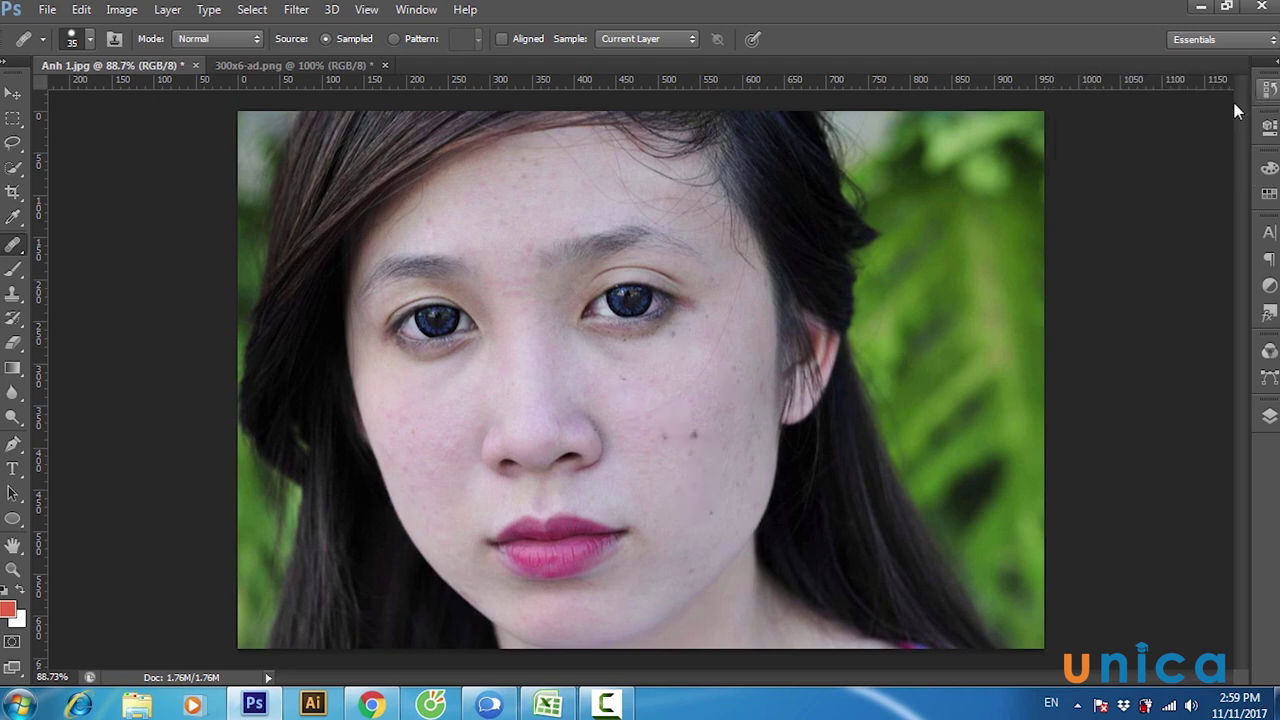
alt+click(518, 403)
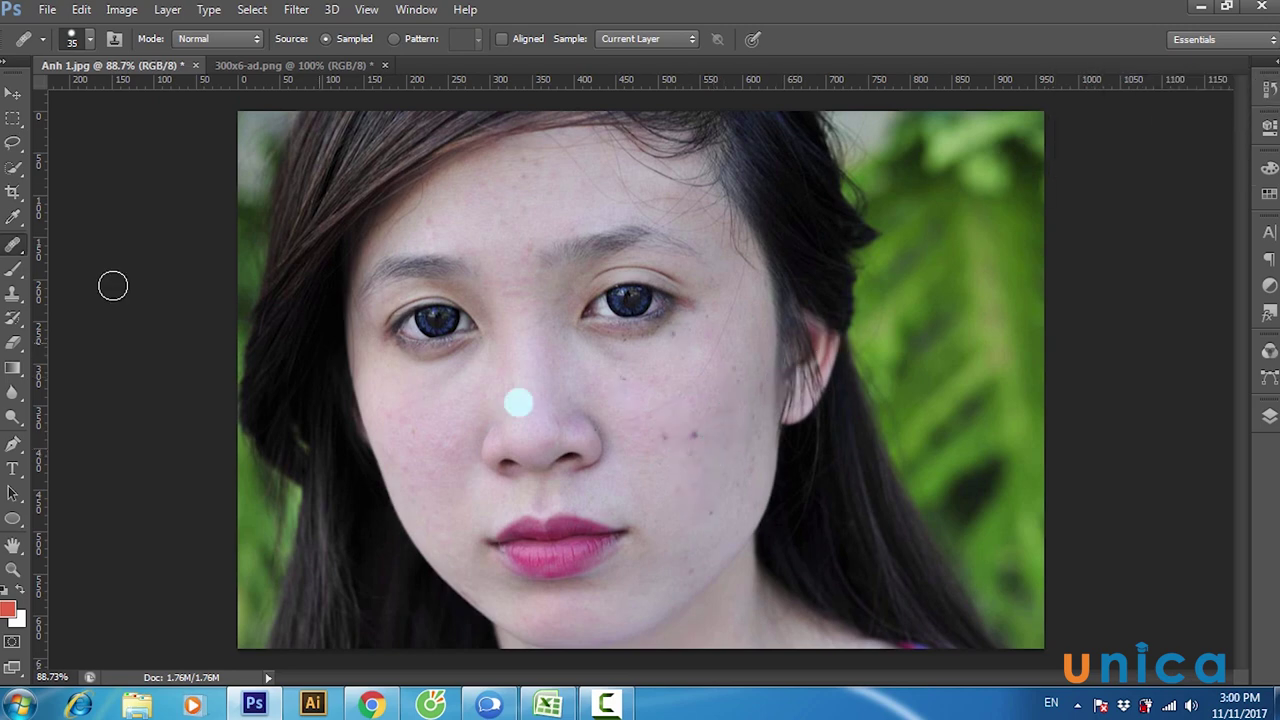
right_click(12, 246)
click(92, 277)
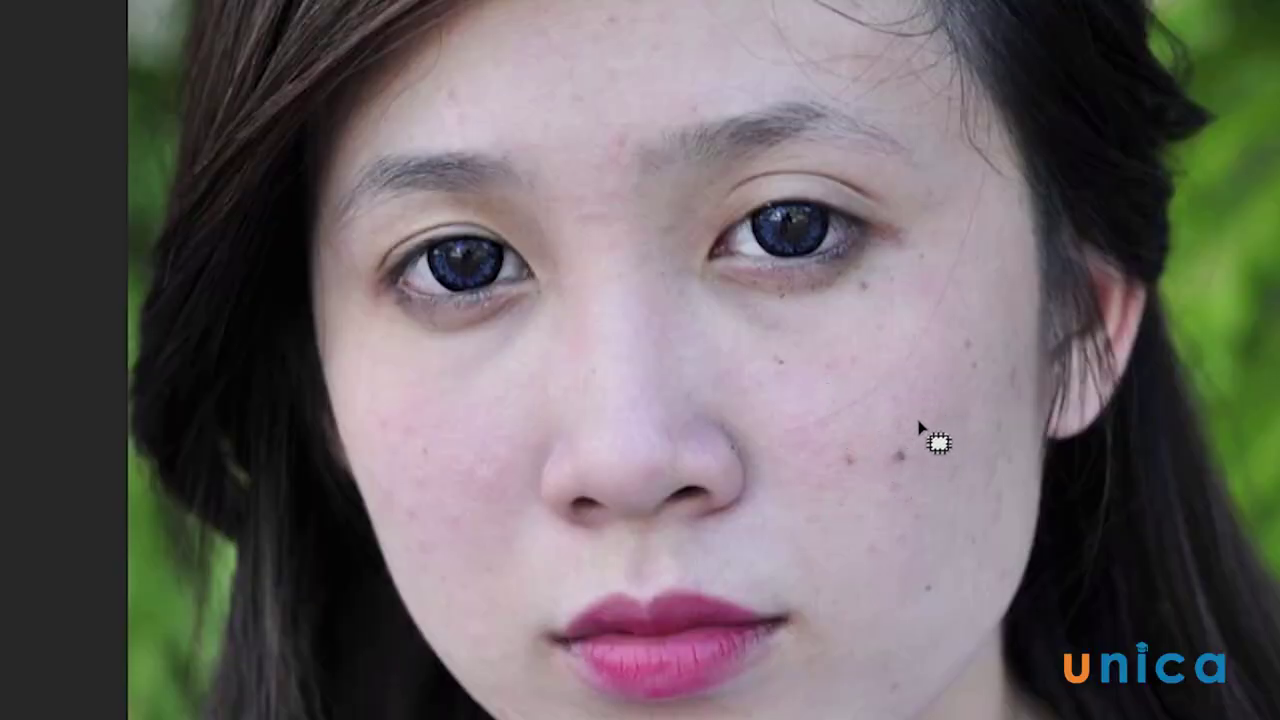
- Patch the dark mole right of the nose and a leftover cheek blemish with clean skin
drag(890, 426, 918, 466)
mouse_move(943, 415)
mouse_down()
mouse_move(948, 397)
mouse_move(947, 417)
mouse_up()
drag(953, 381, 949, 382)
key(ctrl+d)
drag(870, 438, 870, 452)
key(ctrl+d)
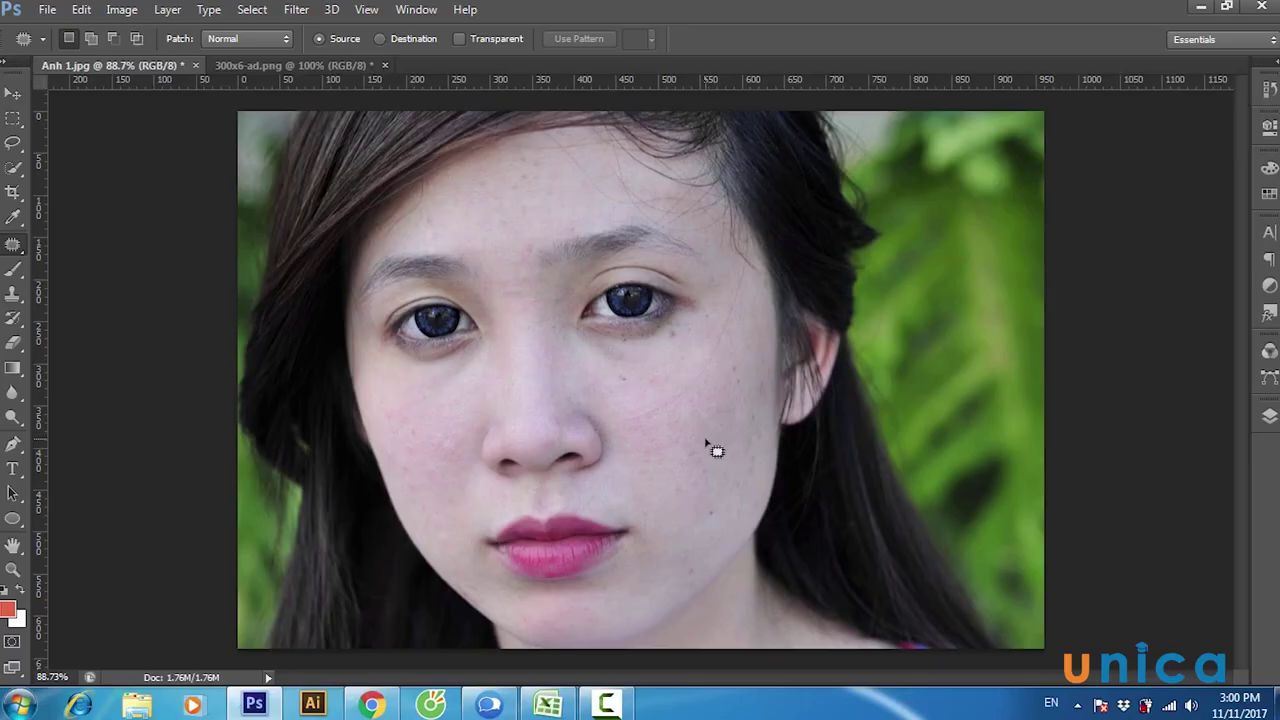
- On 300x6-ad.png, patch out the 'more than 90 brands' and 'SALE UP TO' lines
click(316, 65)
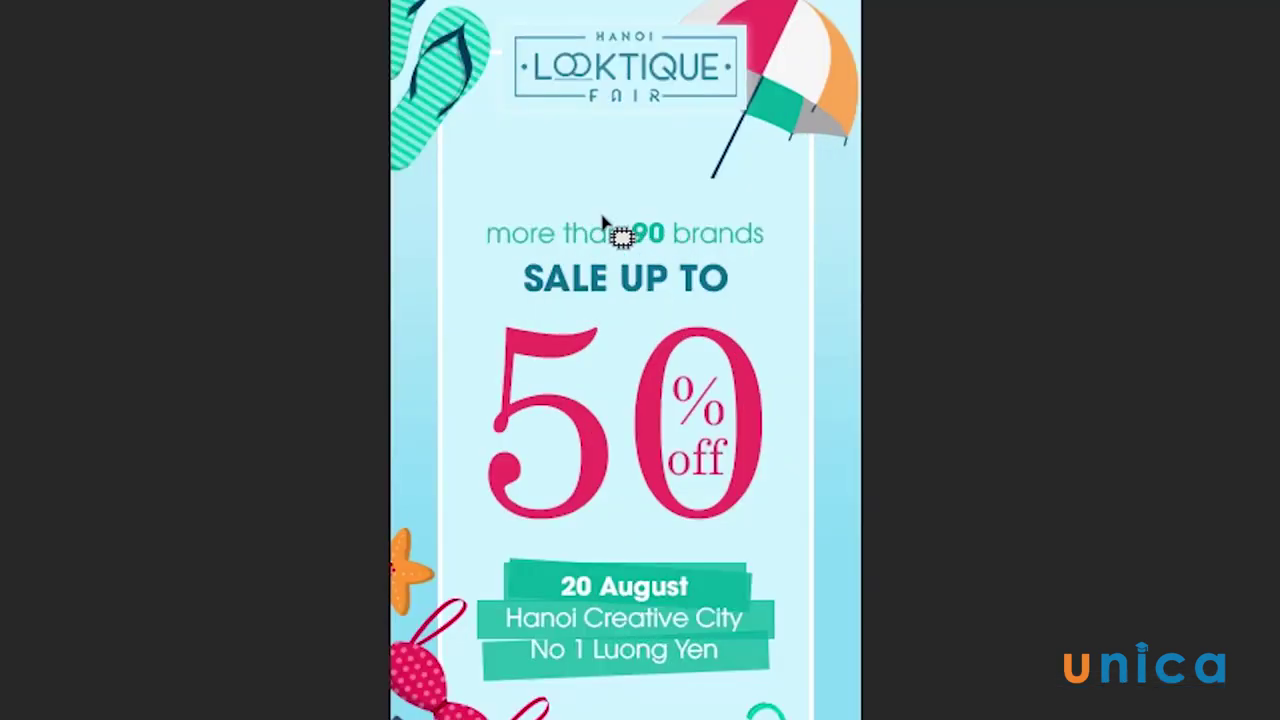
mouse_move(587, 212)
mouse_down()
mouse_move(494, 220)
mouse_move(492, 262)
mouse_move(605, 272)
mouse_move(754, 257)
mouse_up()
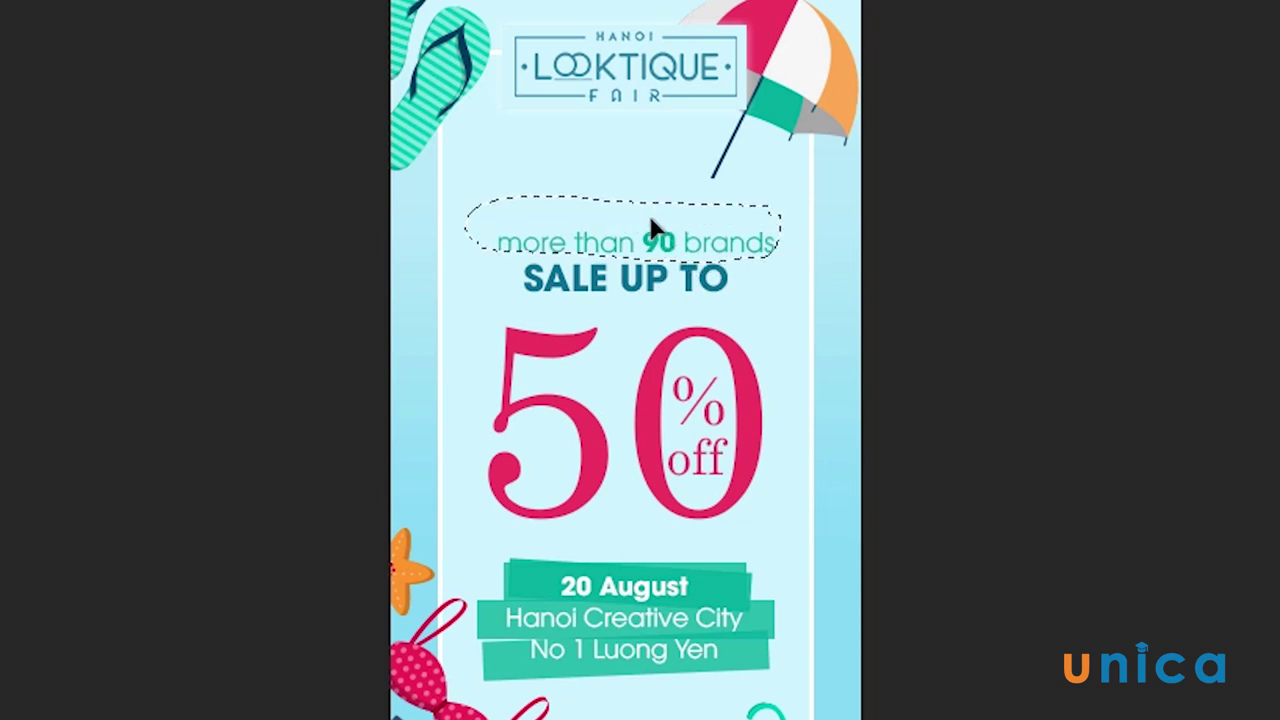
drag(654, 229, 643, 181)
key(ctrl+d)
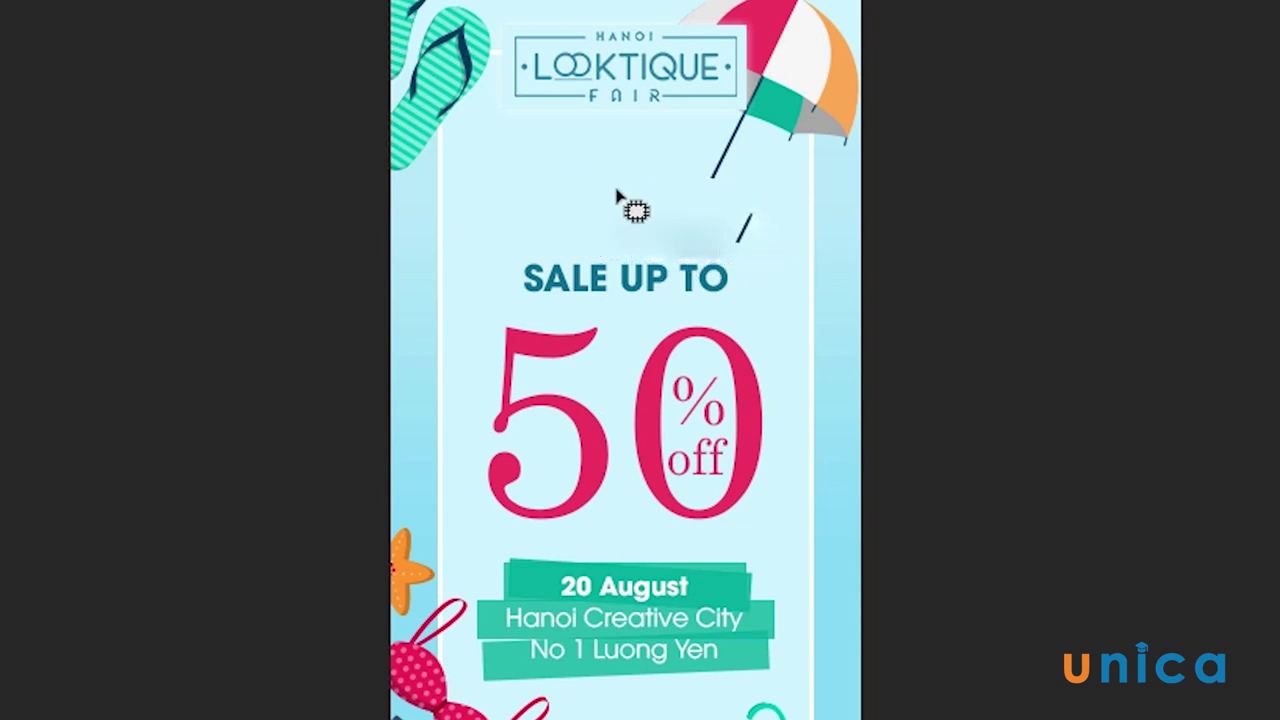
mouse_move(762, 198)
mouse_down()
mouse_move(551, 249)
mouse_move(537, 318)
mouse_move(700, 318)
mouse_move(800, 226)
mouse_up()
mouse_move(723, 286)
mouse_down()
mouse_move(650, 192)
mouse_move(694, 229)
mouse_up()
key(ctrl+d)
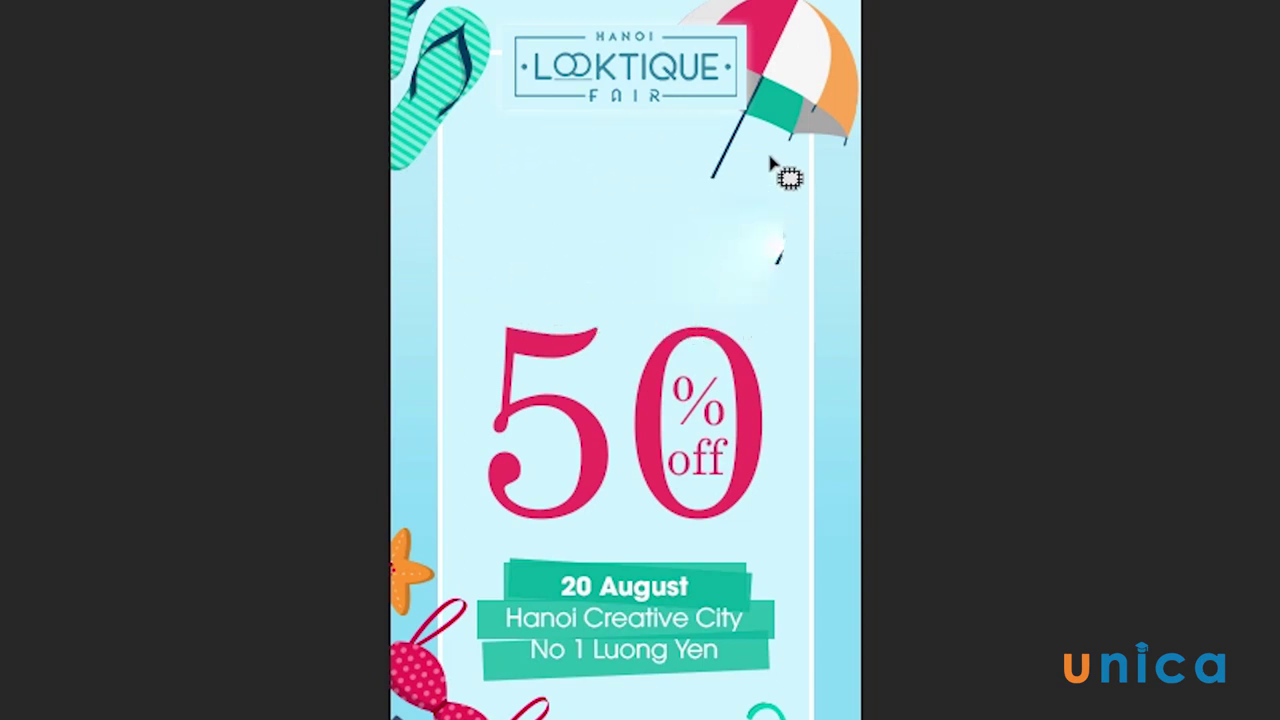
- Heal two leftover marks near the umbrella, then undo the removals so the text returns
mouse_move(769, 203)
mouse_down()
mouse_move(770, 232)
mouse_move(770, 206)
mouse_up()
drag(758, 243, 556, 247)
key(ctrl+d)
drag(742, 233, 762, 264)
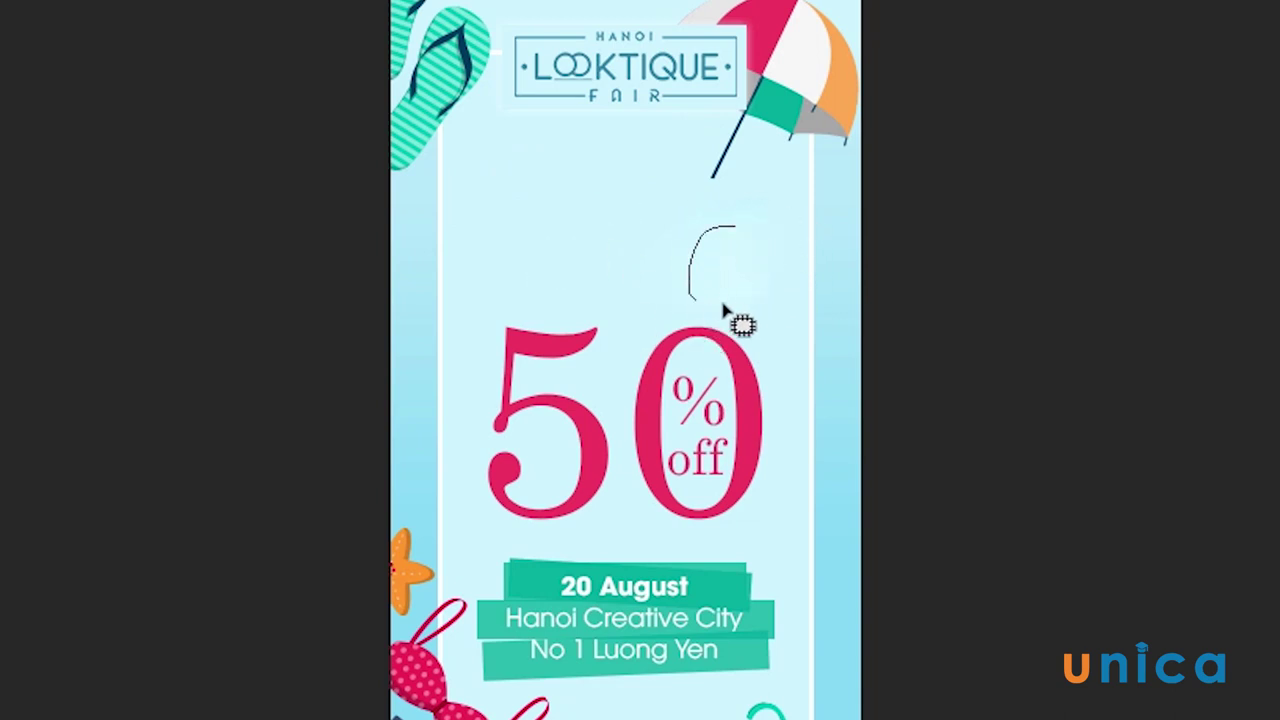
drag(600, 226, 633, 195)
key(ctrl+d)
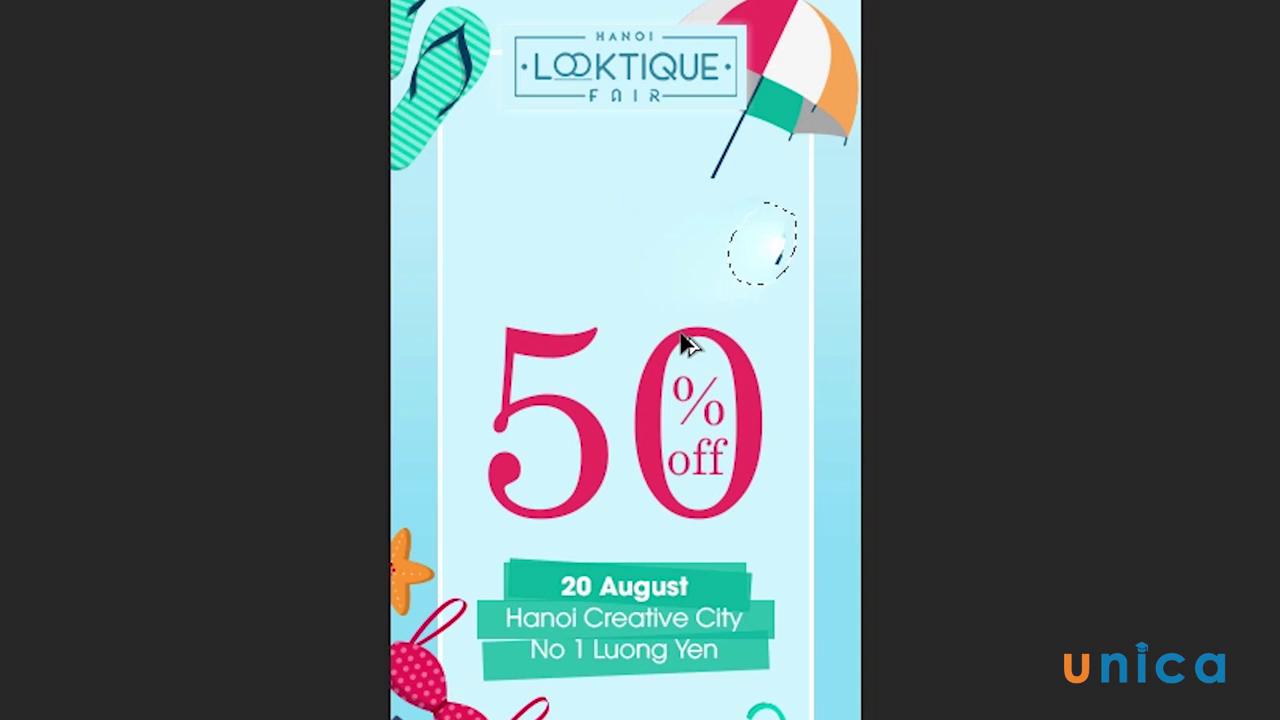
key(ctrl+z)
key(ctrl+z)
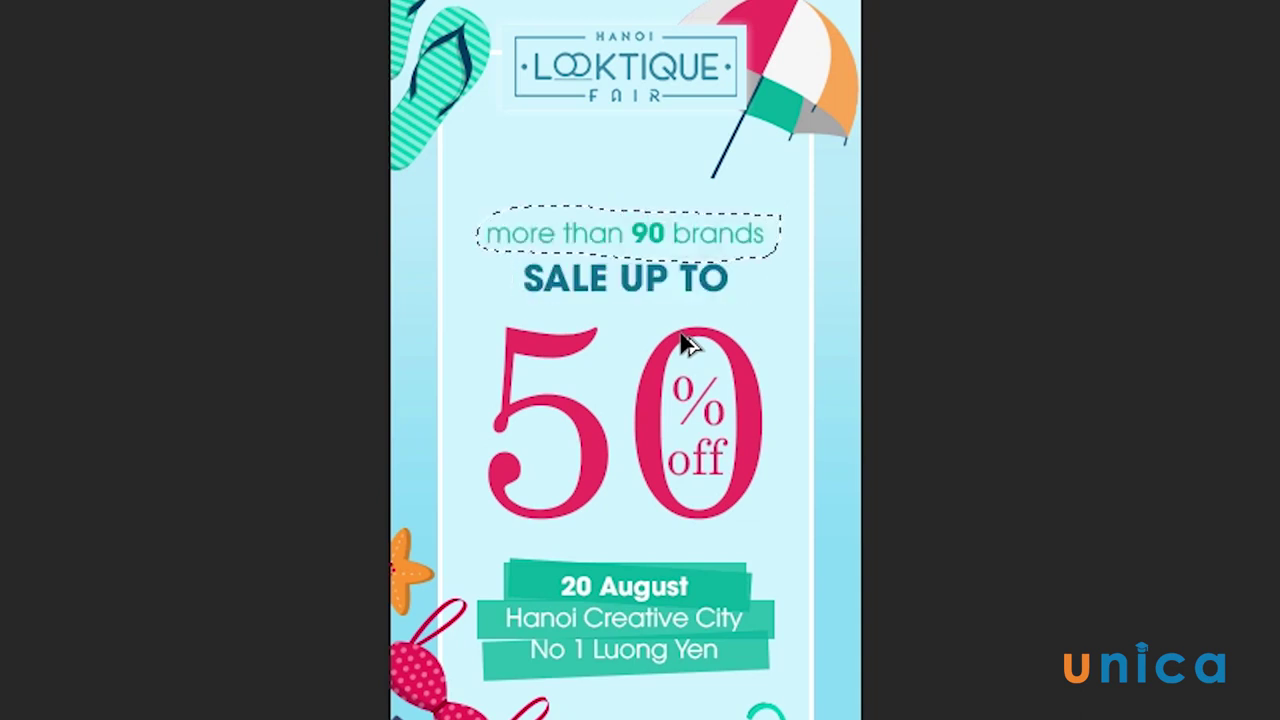
key(ctrl+d)
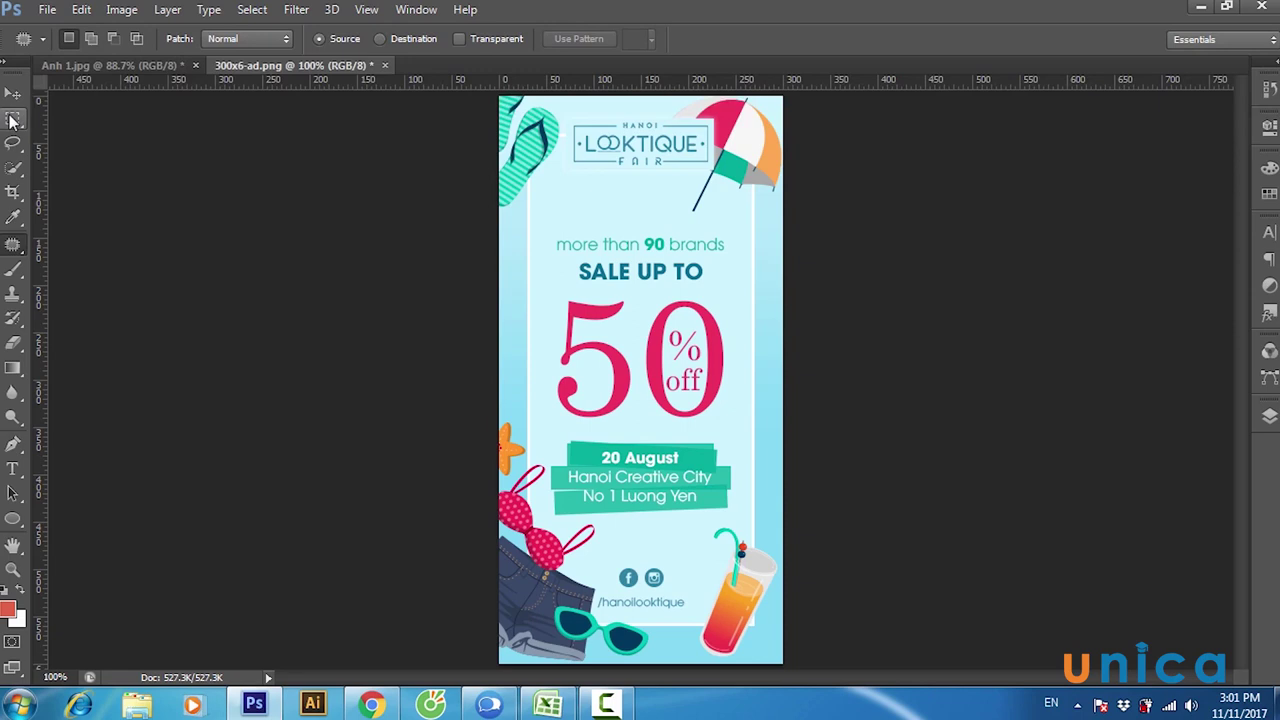
- Select the 'more than 90 brands' line with a rectangular marquee and patch it with background above
click(12, 120)
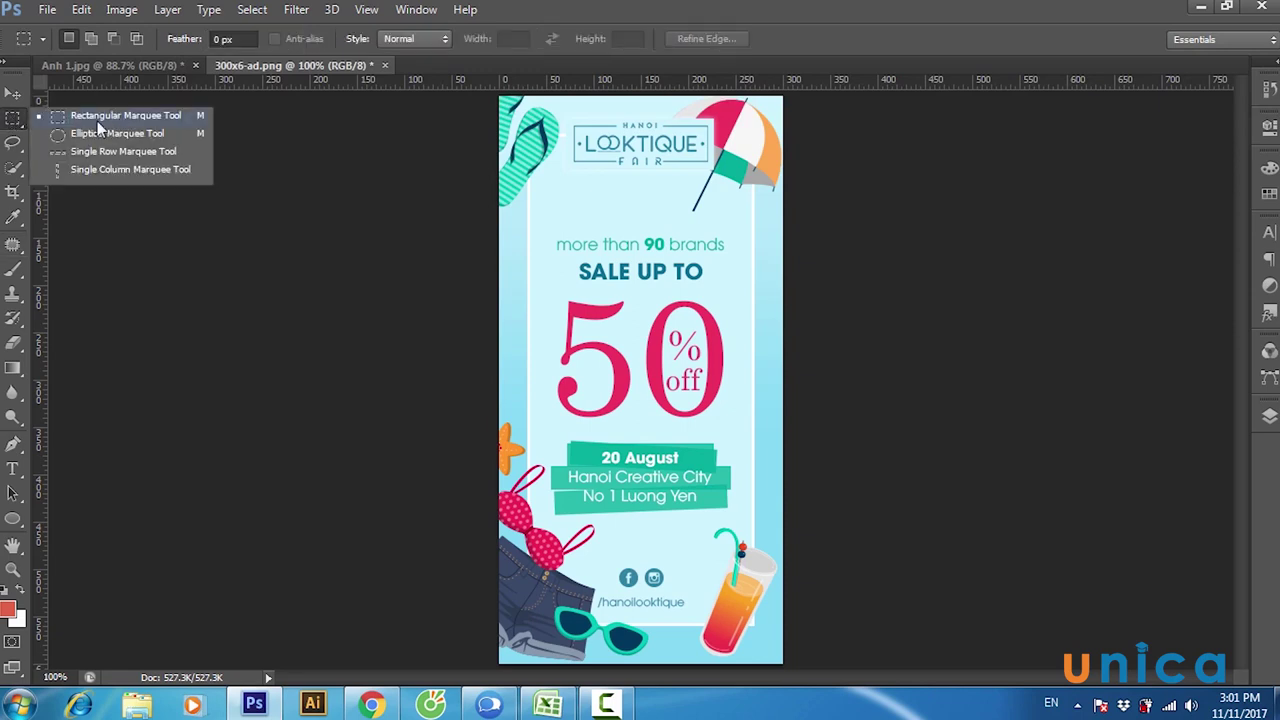
click(139, 116)
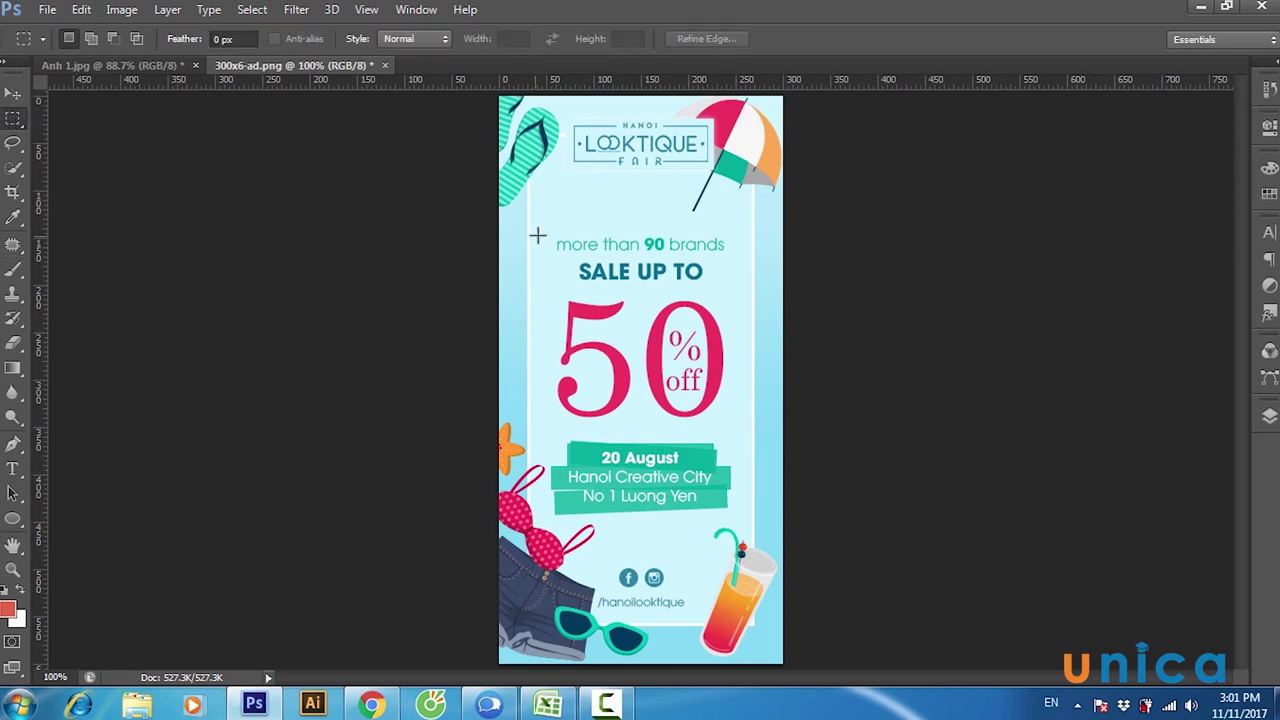
drag(554, 232, 729, 255)
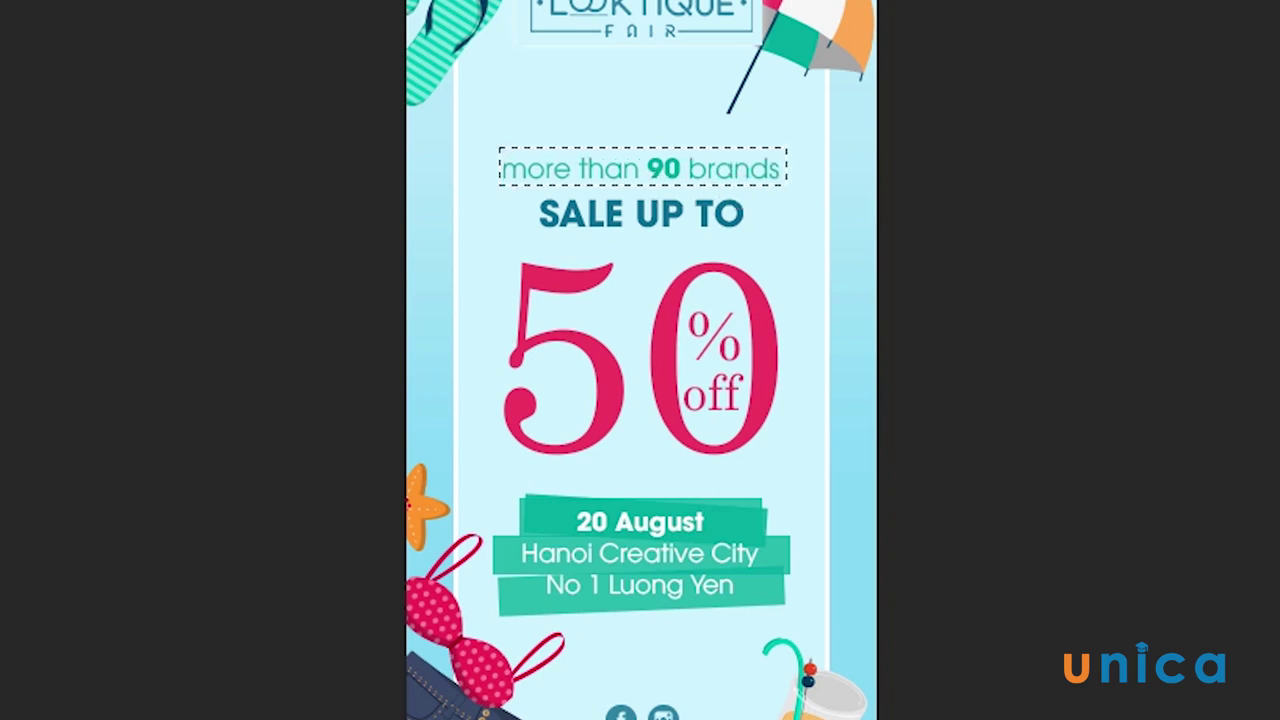
drag(591, 180, 564, 124)
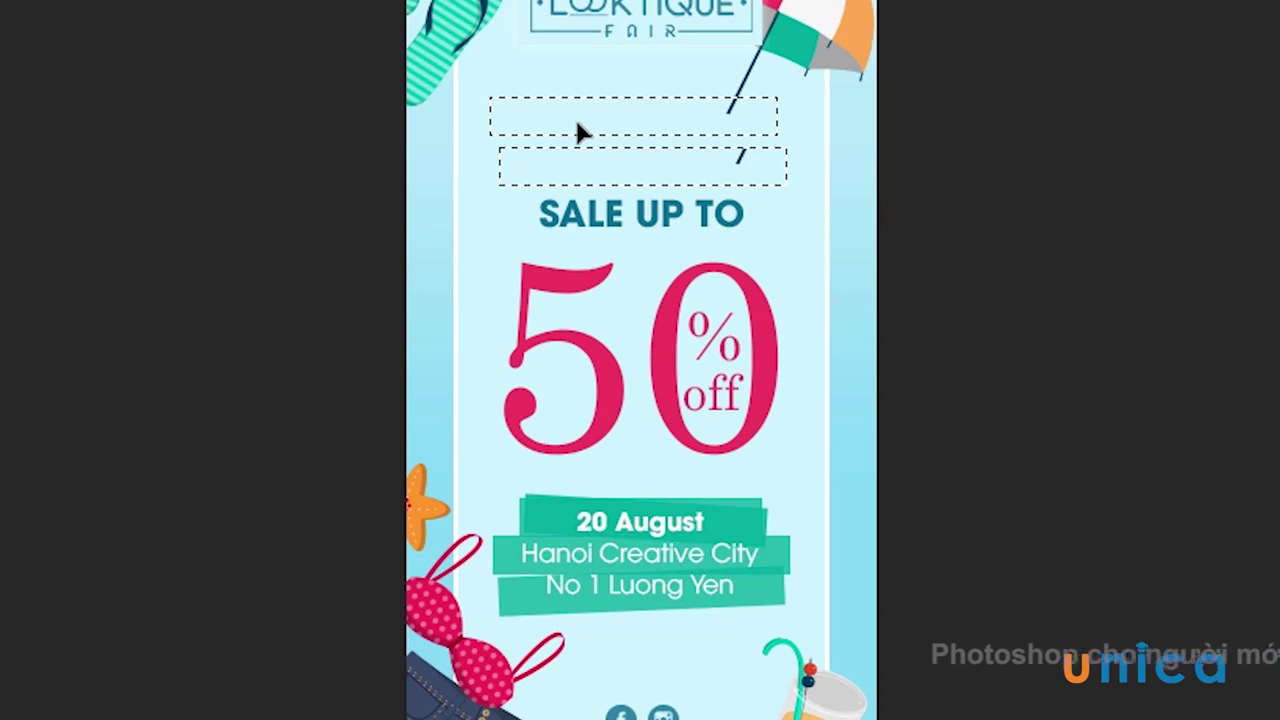
key(ctrl+z)
key(ctrl+d)
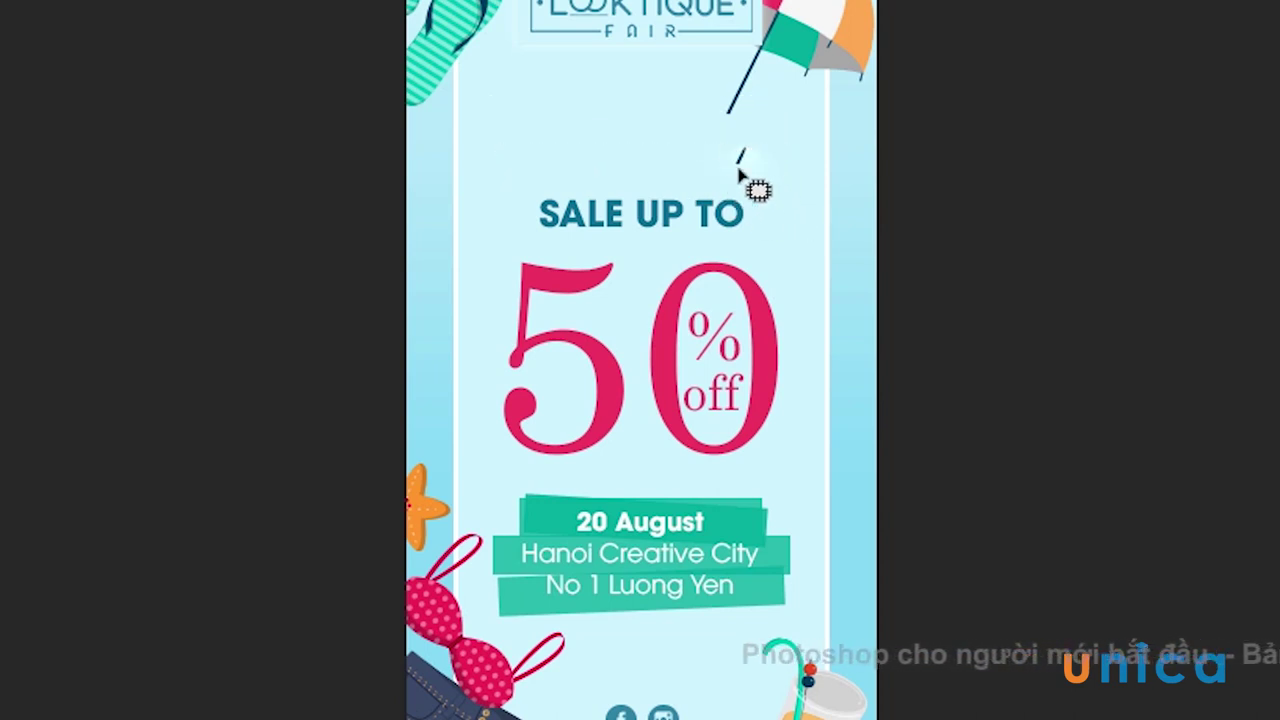
- Touch up two leftover marks above 'SALE UP TO'
drag(740, 135, 742, 138)
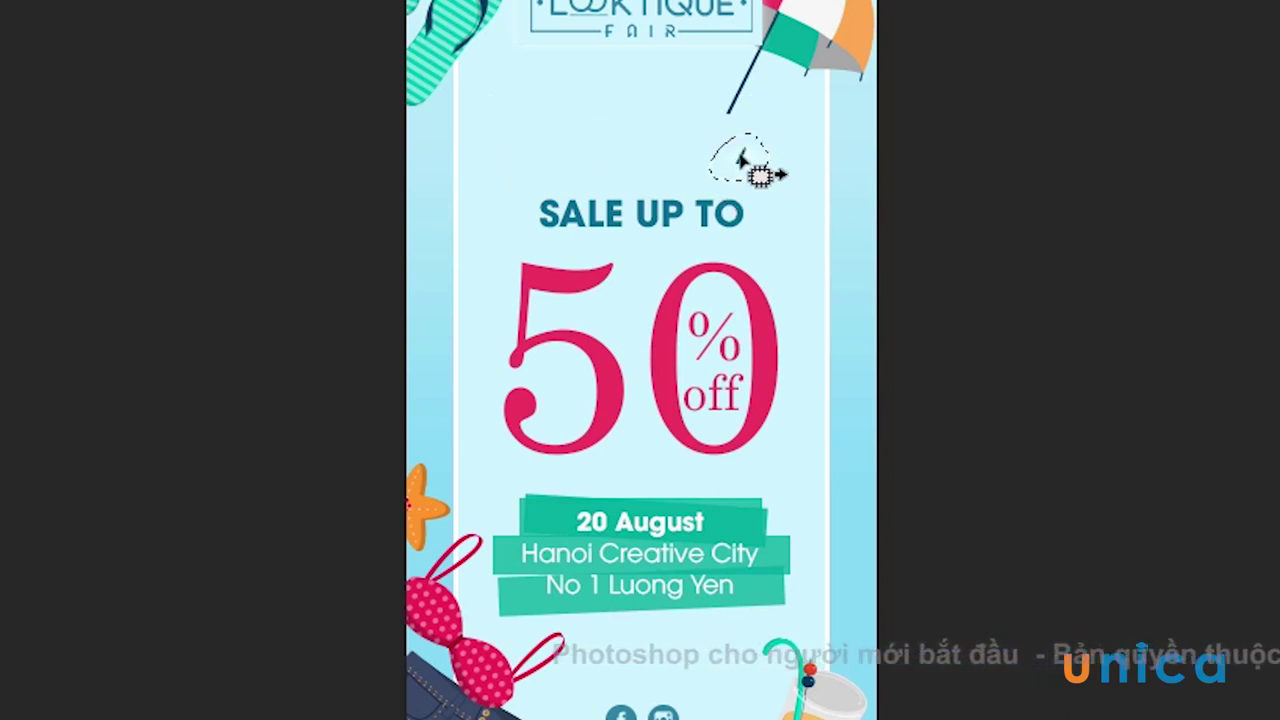
drag(605, 118, 615, 145)
key(ctrl+d)
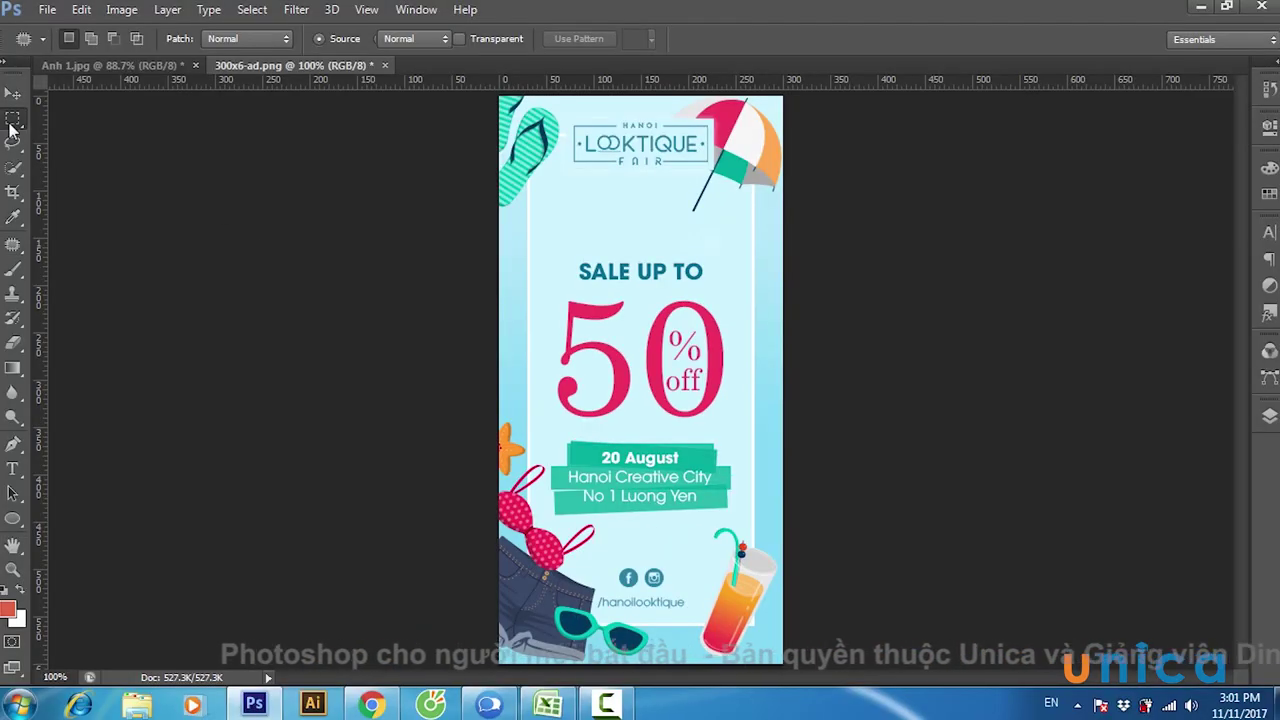
- Select the 'SALE UP TO' line with a rectangular marquee and patch it with plain background
click(13, 120)
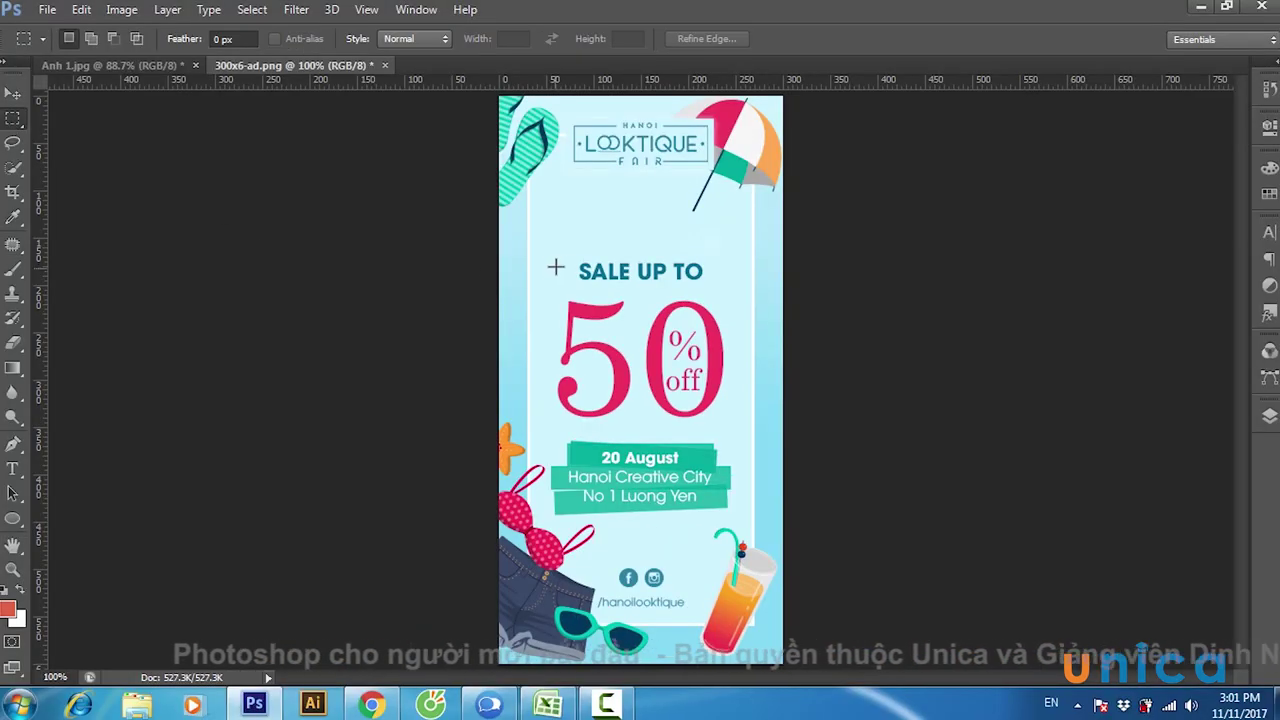
mouse_move(573, 258)
mouse_down()
mouse_move(718, 284)
mouse_move(704, 285)
mouse_up()
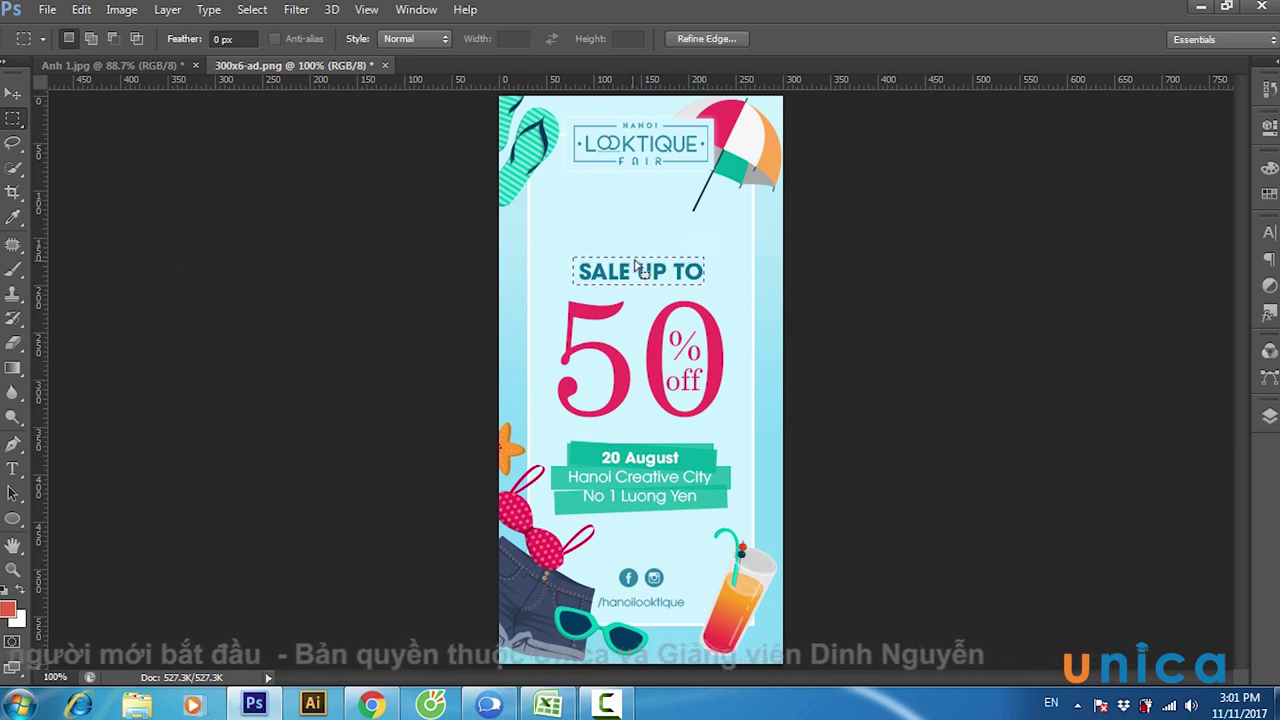
key(shift+j)
key(shift+j)
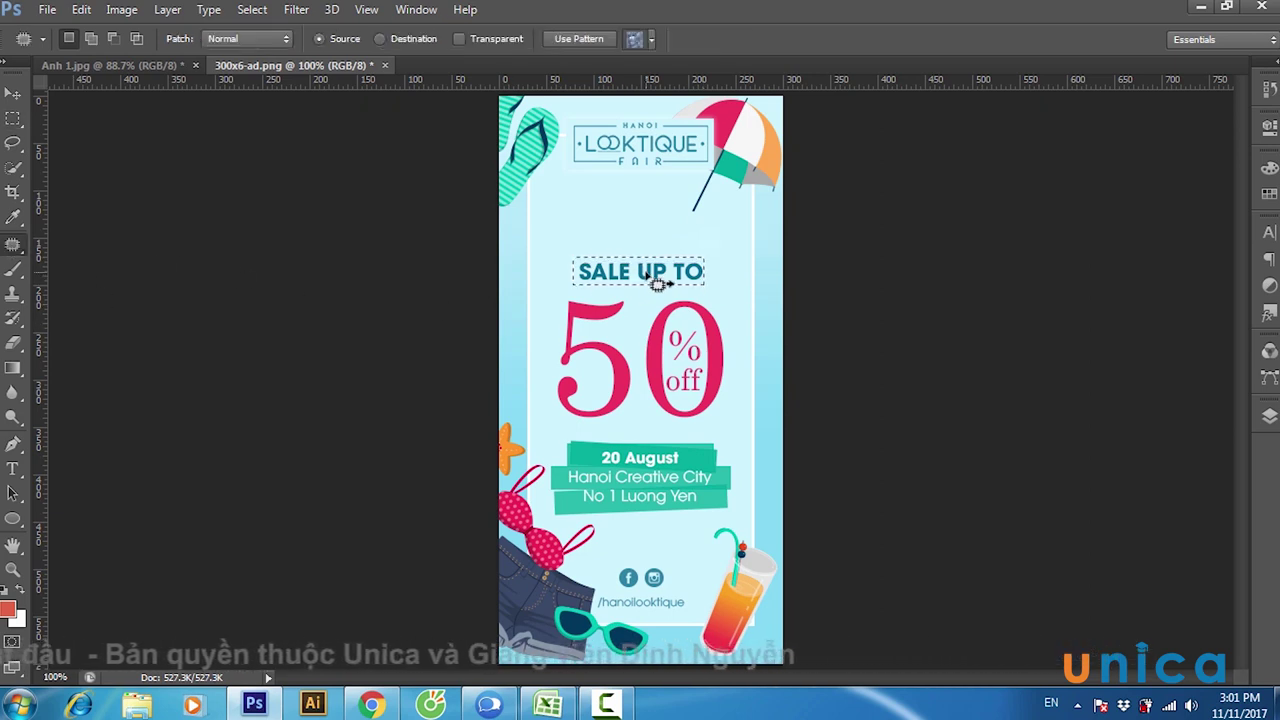
drag(654, 277, 651, 257)
key(ctrl+d)
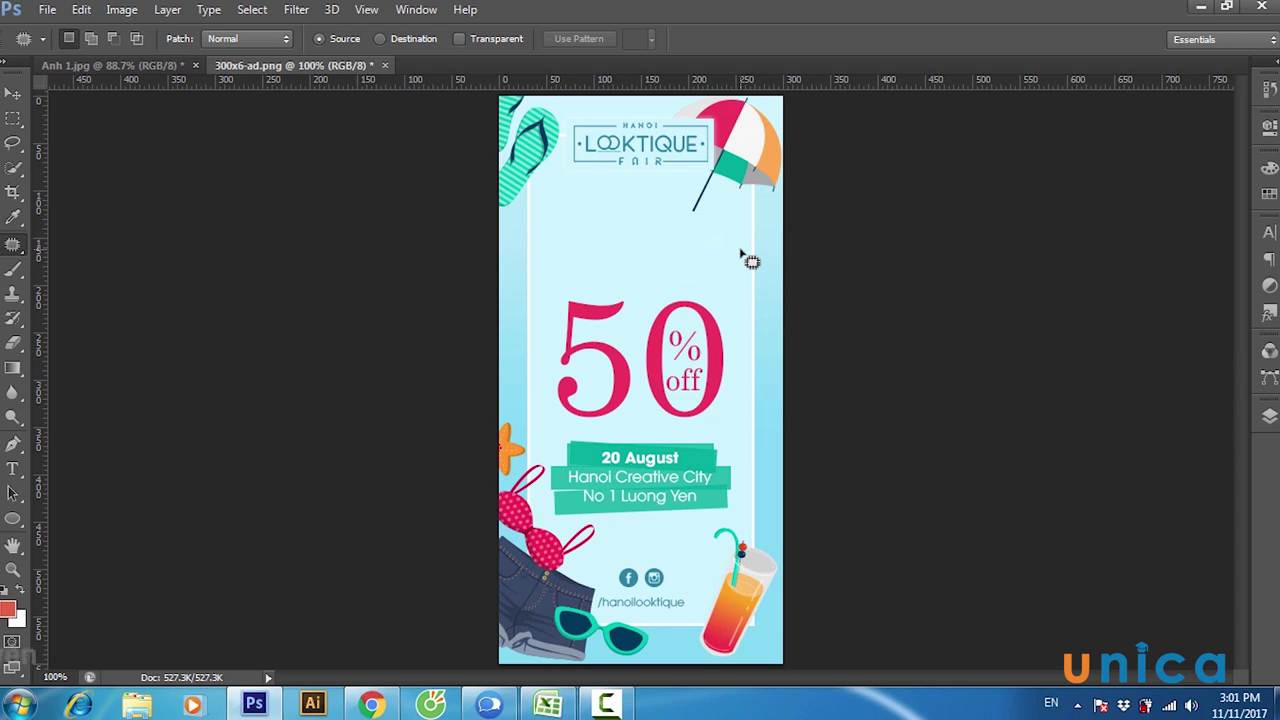
right_click(14, 245)
right_click(13, 253)
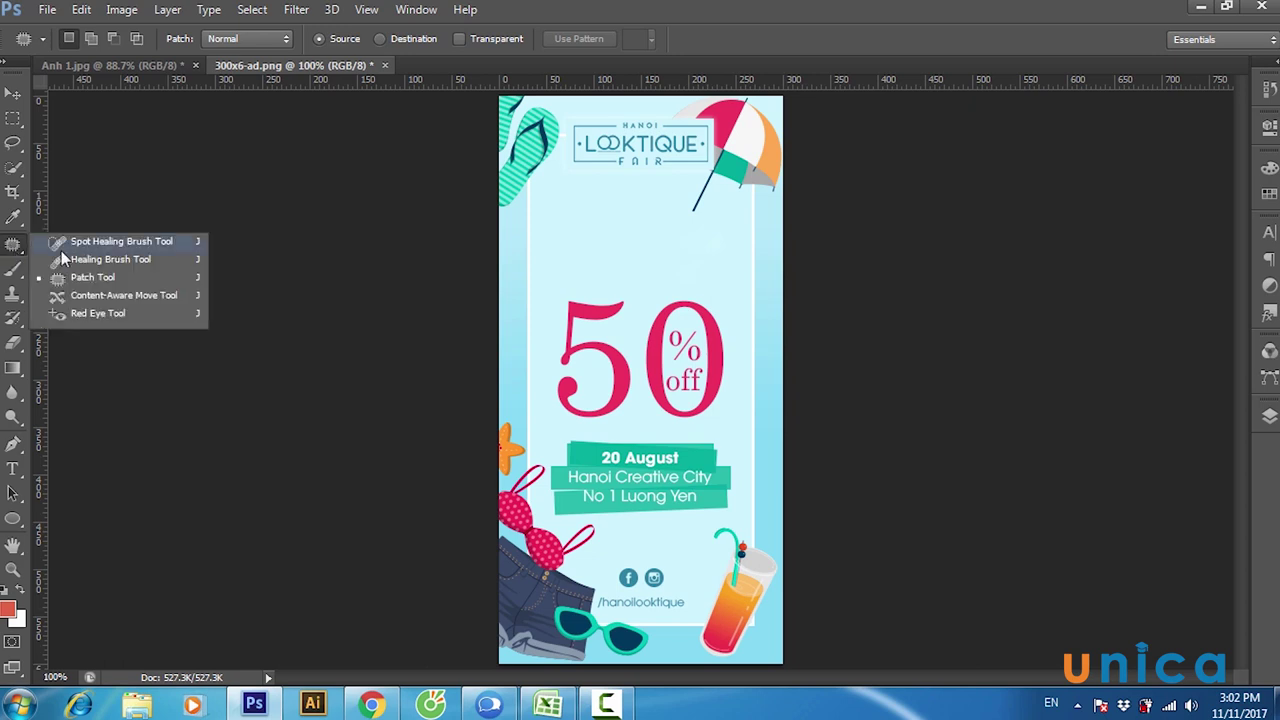